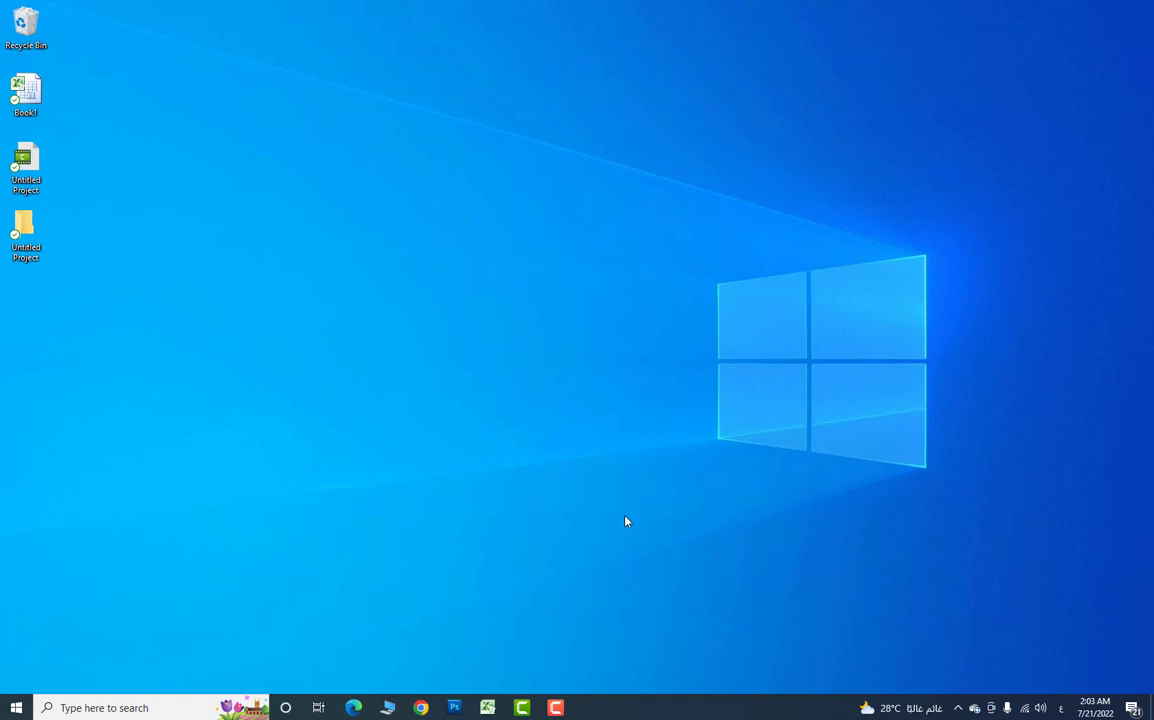
Switch to the Excel payroll workbook and look through the salary table down to the empty rows past the last employee.
left_click(488, 706)
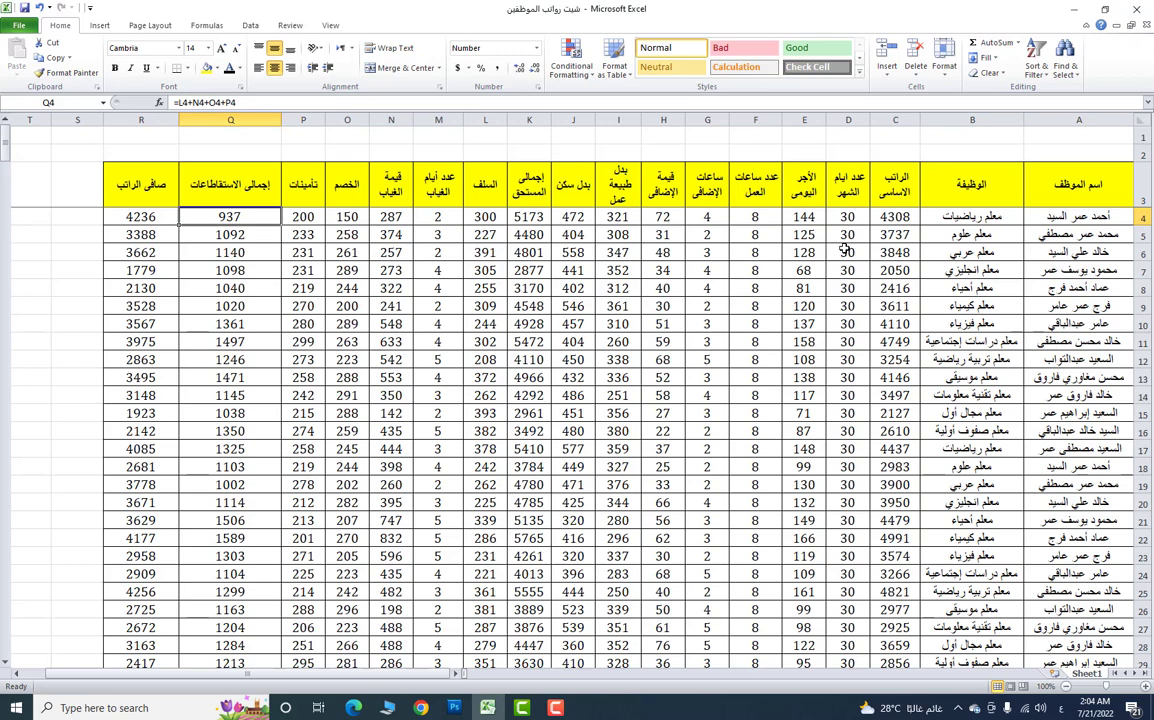
key("Left")
key("Left")
key("Left")
key("Up")
key("Up")
key("alt+w")
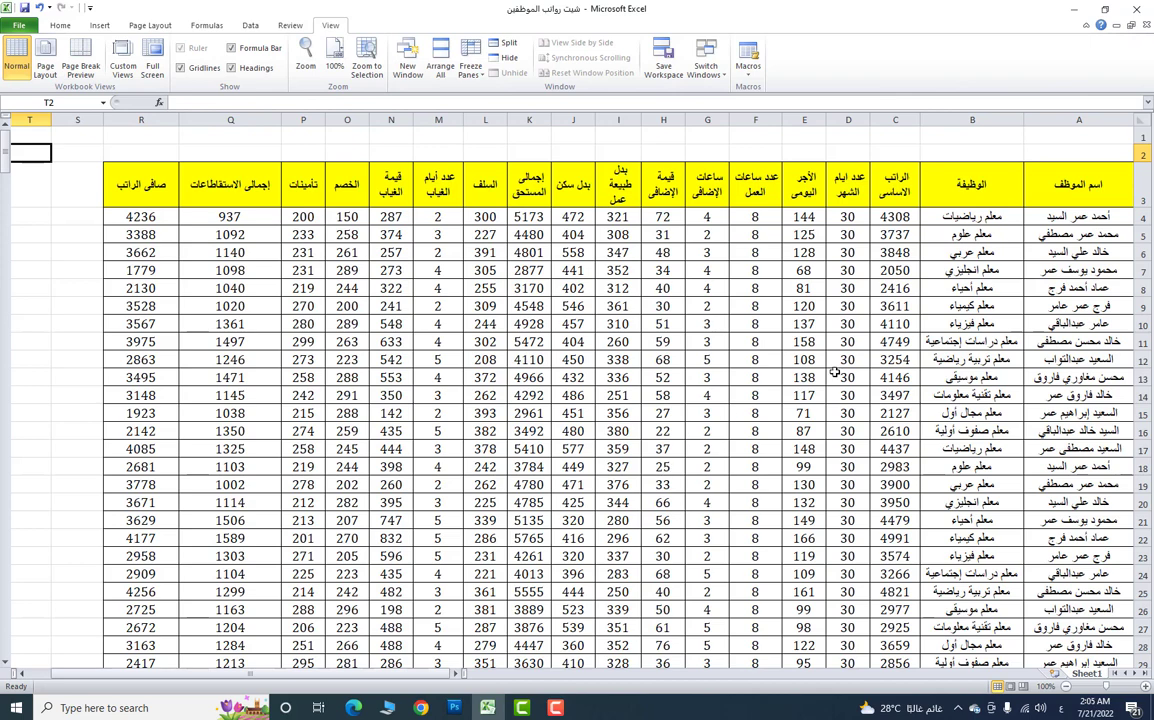
scroll(848, 302, "down", 5)
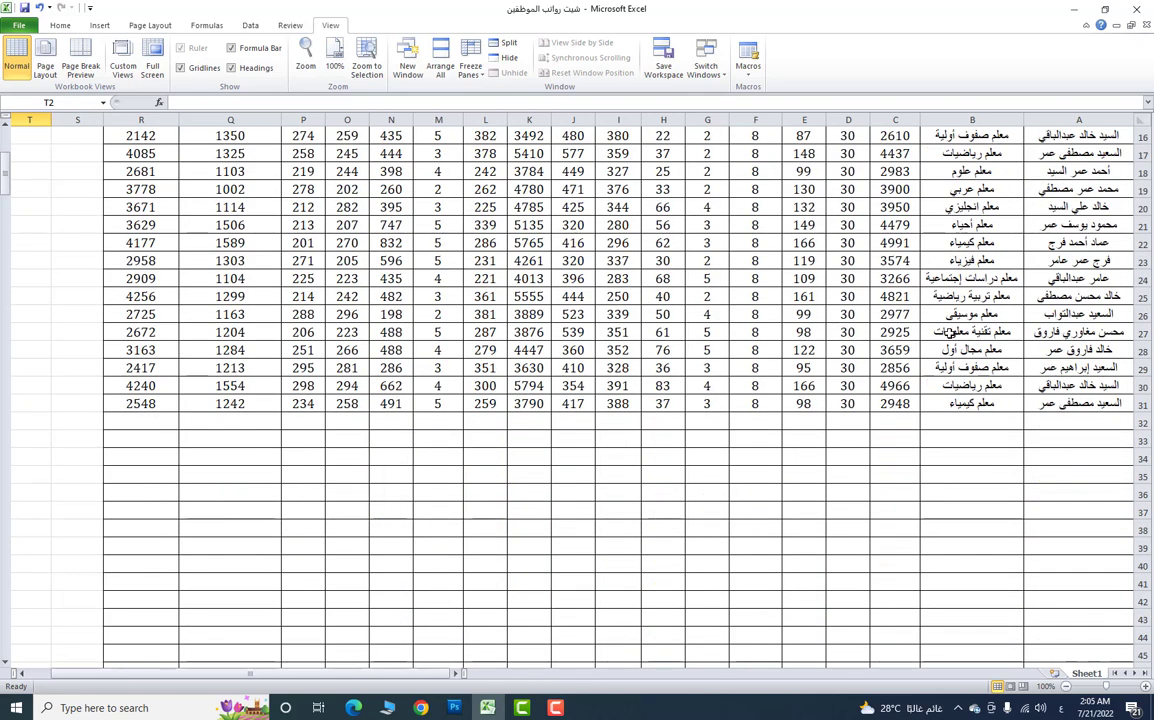
scroll(947, 333, "down", 1)
scroll(949, 333, "down", 3)
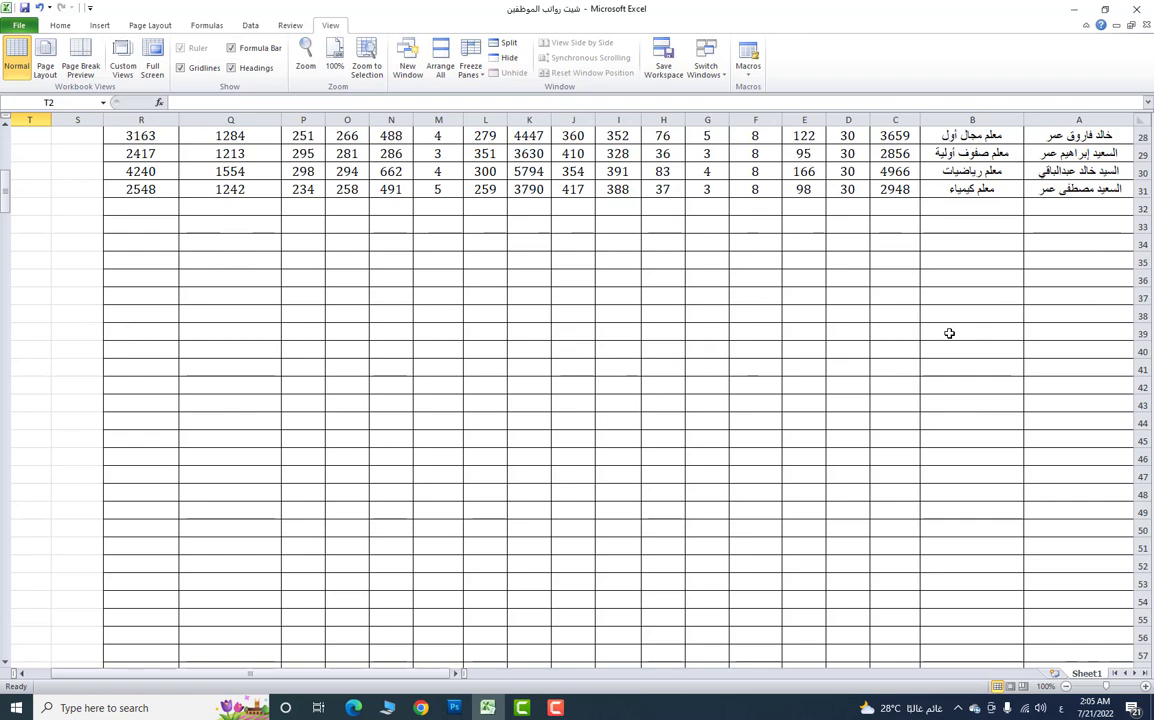
scroll(949, 333, "up", 9)
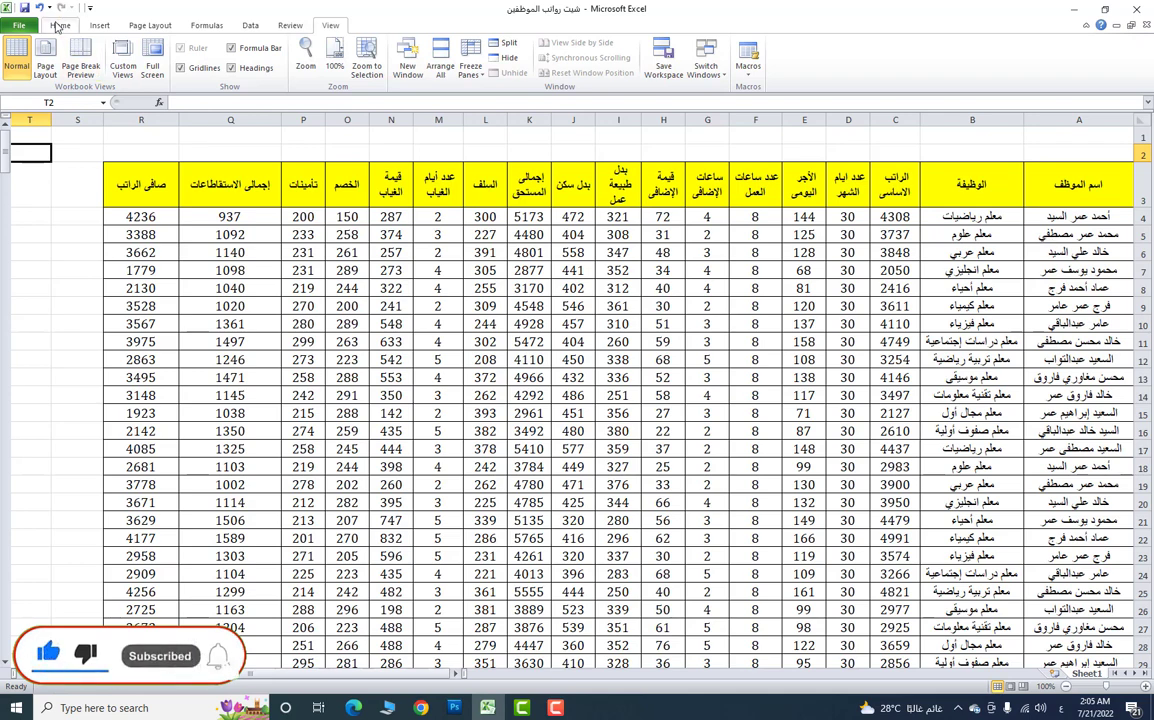
Add filter controls to the salary table's header row, row 3.
key("alt+h")
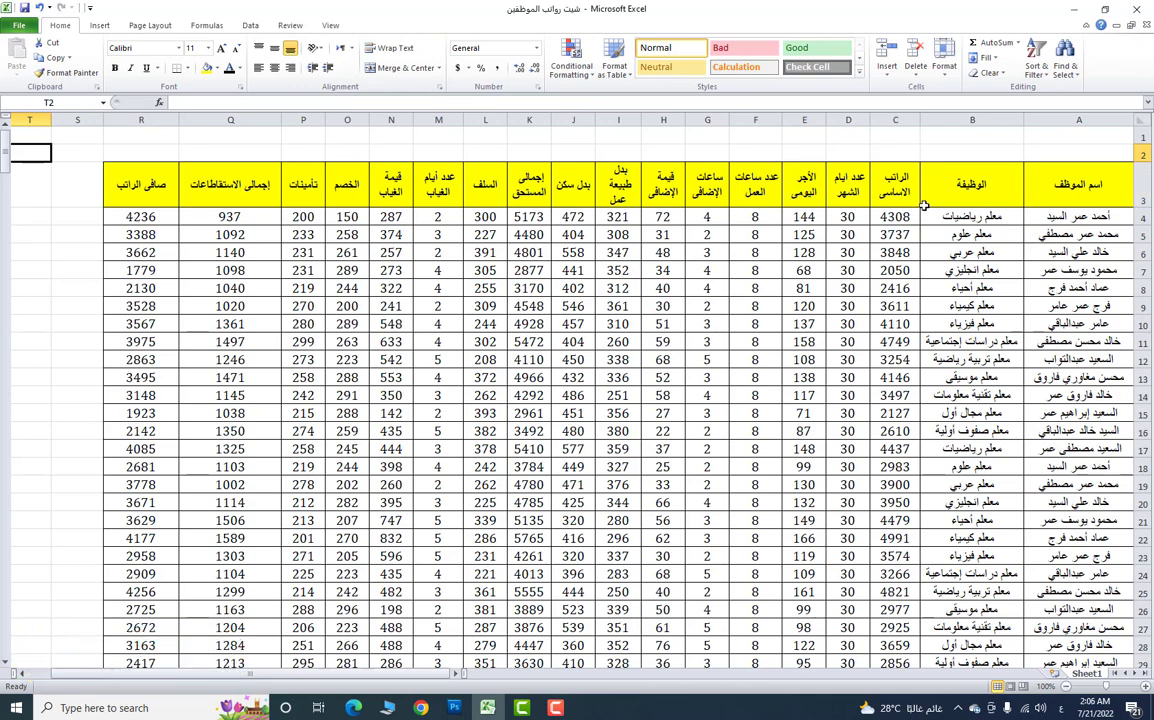
left_click(1130, 186)
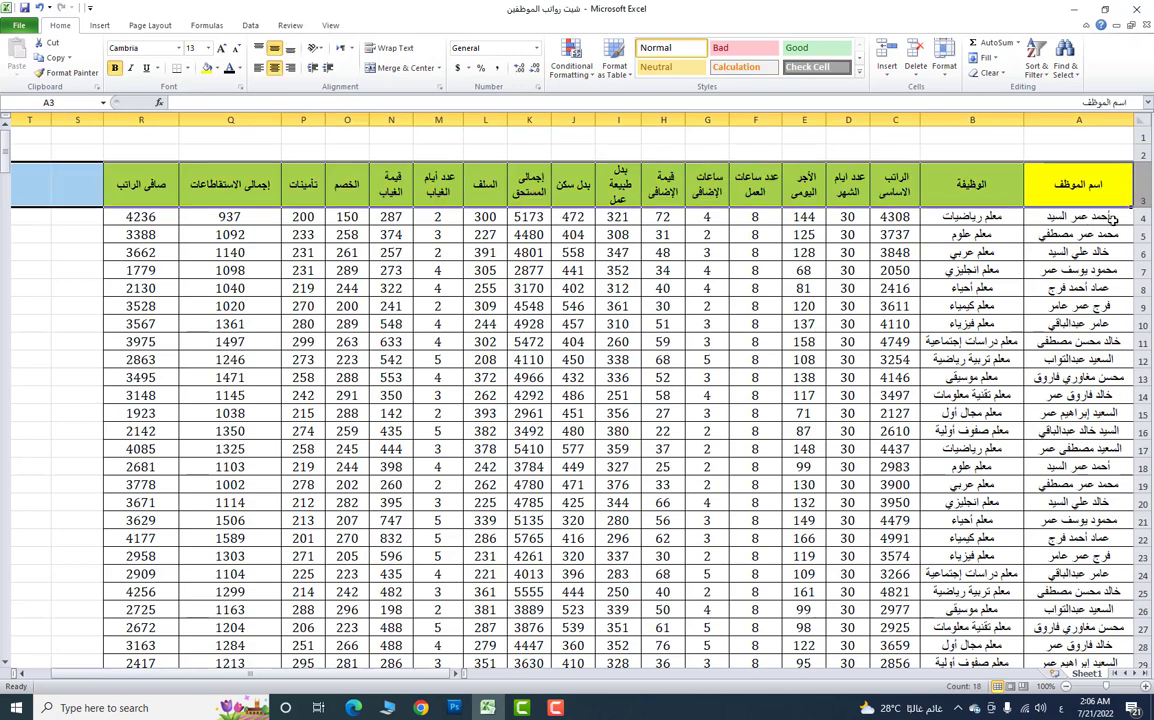
left_click(1036, 72)
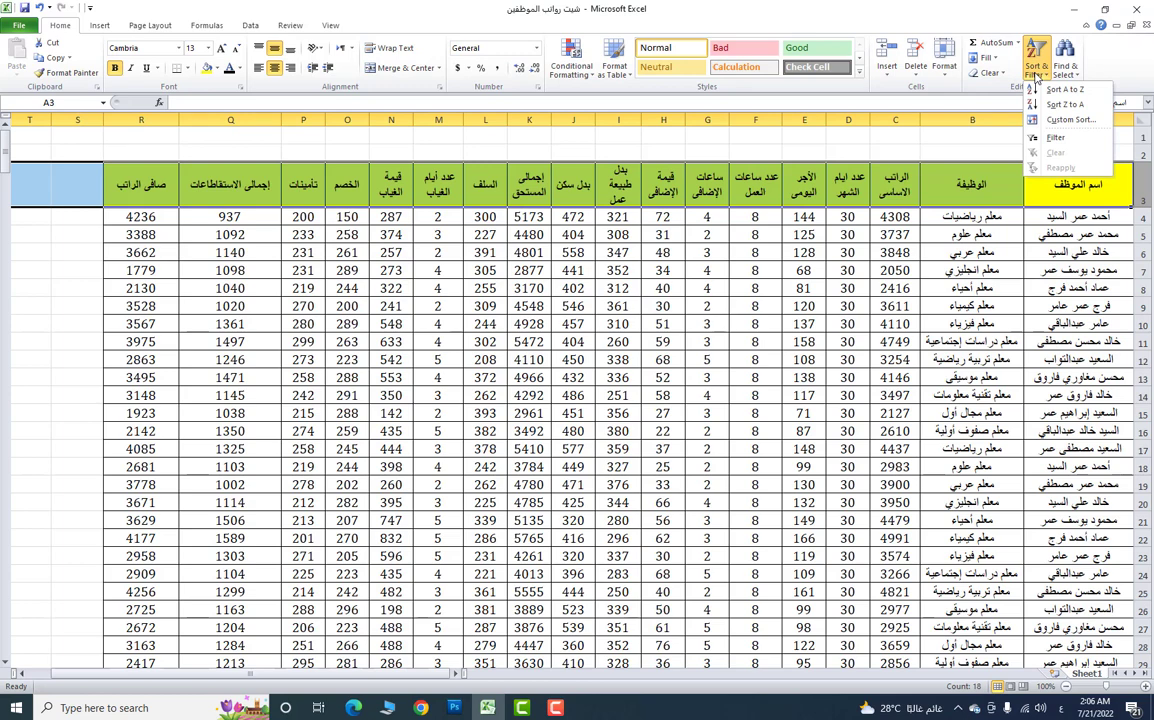
left_click(1055, 137)
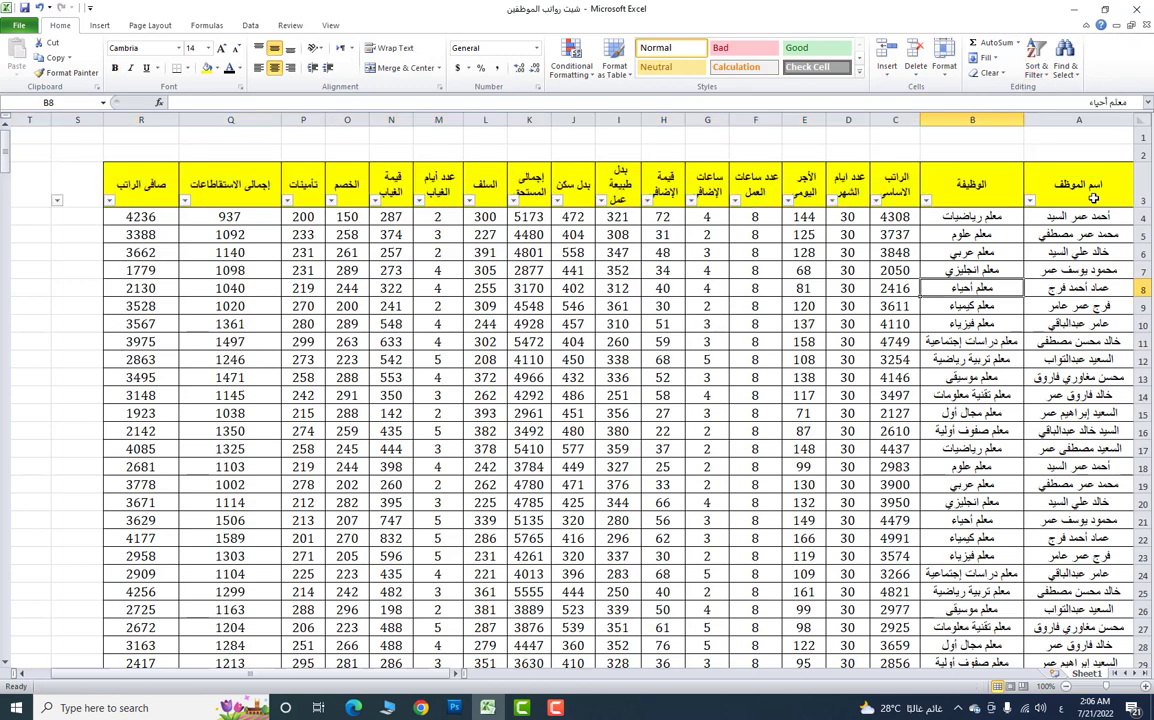
Filter the employee name column (اسم الموظف) by searching for a first name and keeping both matching employees.
left_click(1030, 203)
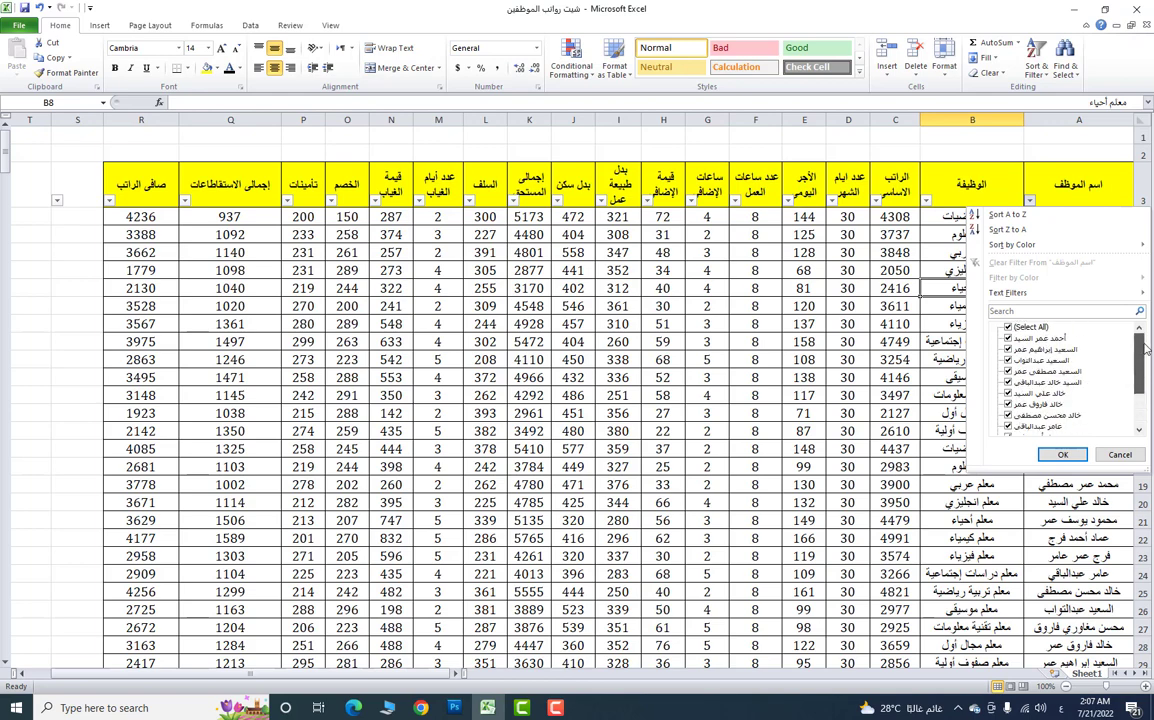
left_click(1080, 313)
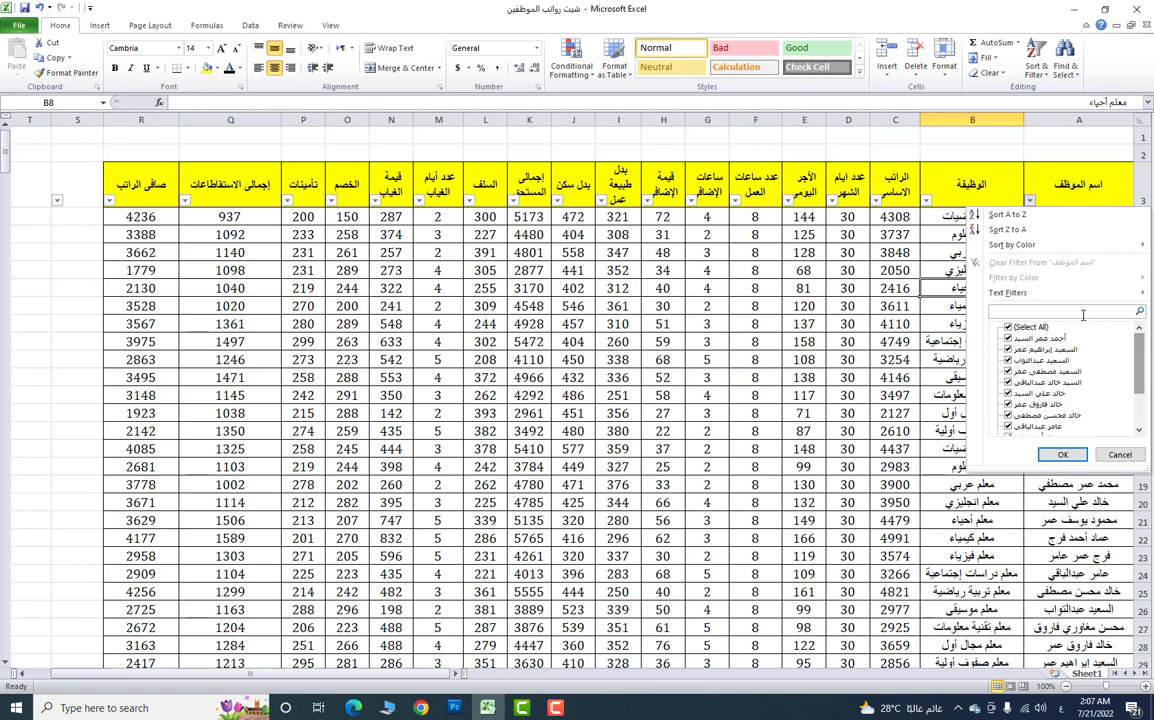
type("أحمد")
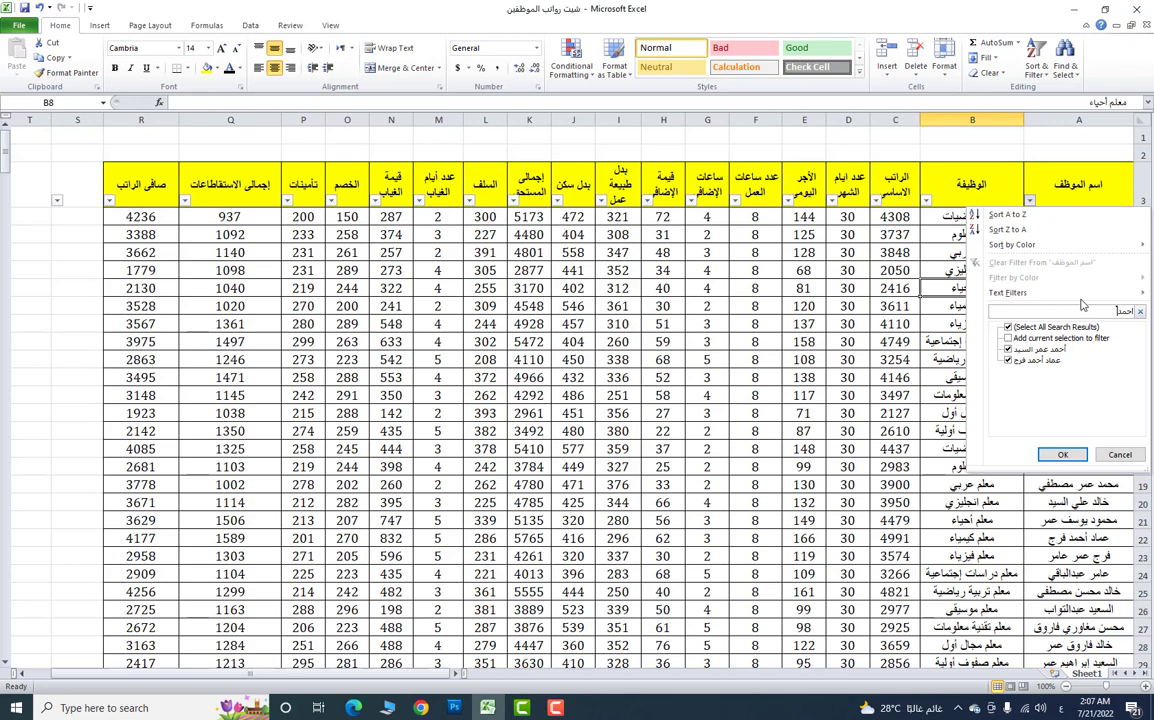
left_click(1008, 327)
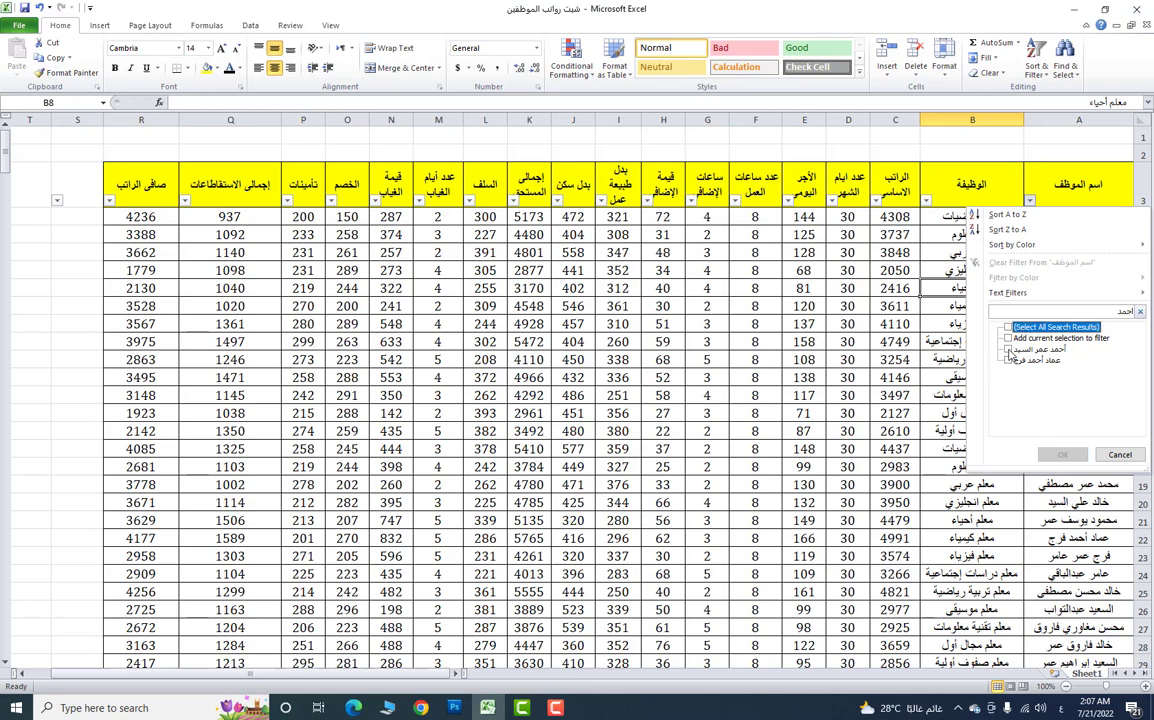
left_click(1008, 360)
left_click(1008, 349)
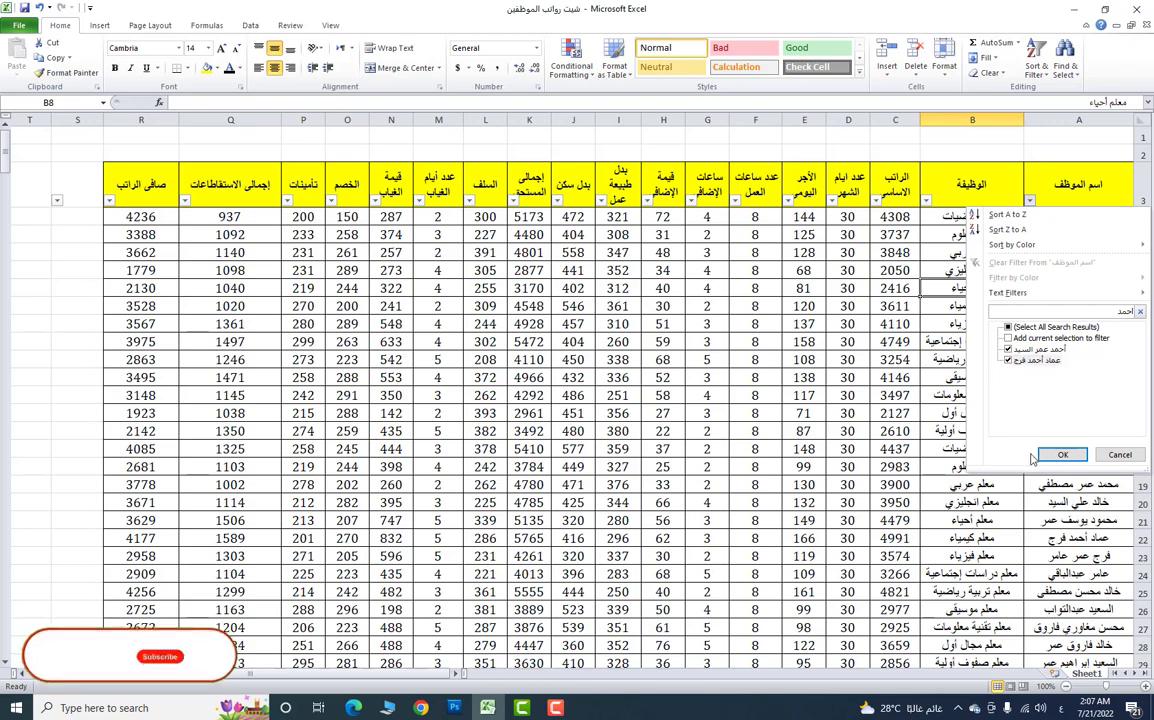
left_click(1062, 455)
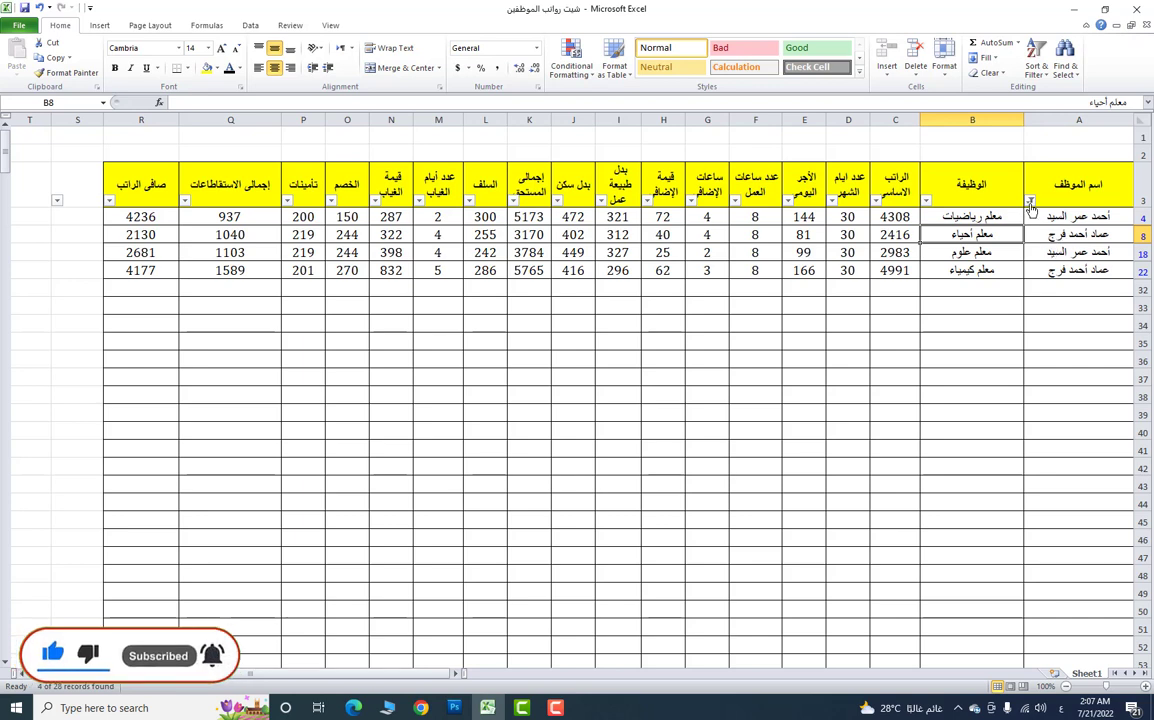
Show all employees again by reselecting every entry in the employee name filter.
left_click(1030, 201)
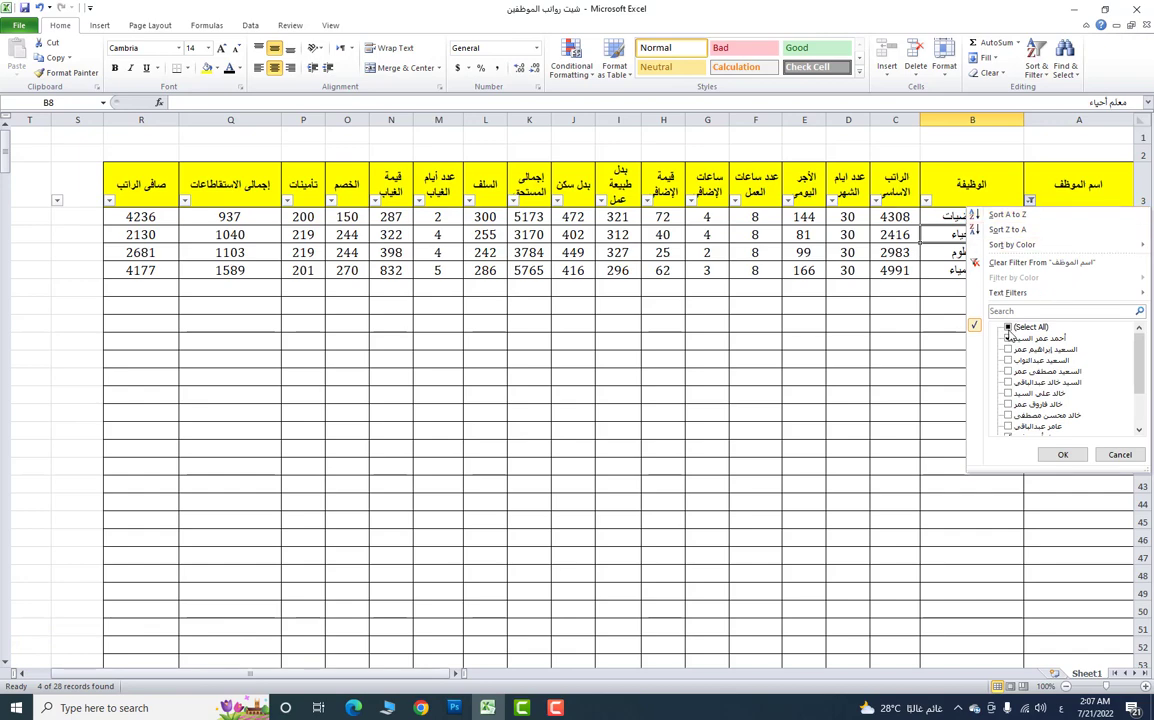
left_click(1008, 328)
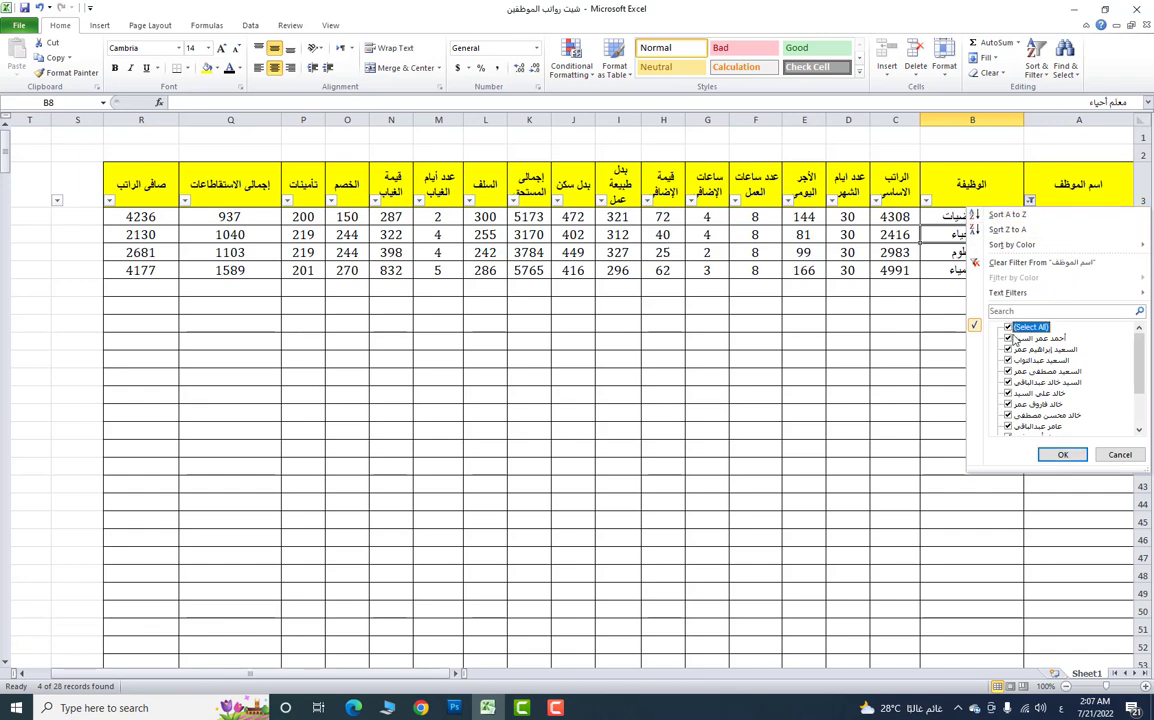
left_click(1063, 454)
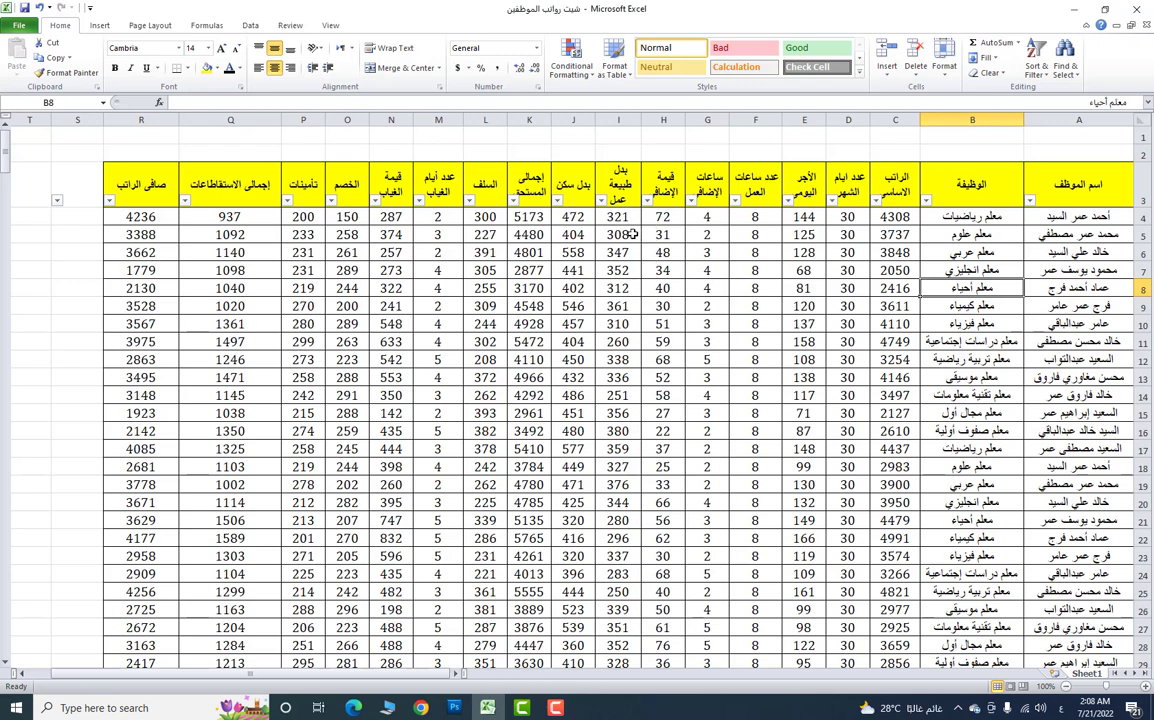
Look through the filter values of the gross pay column (إجمالى المستحق) without applying a filter.
left_click(514, 202)
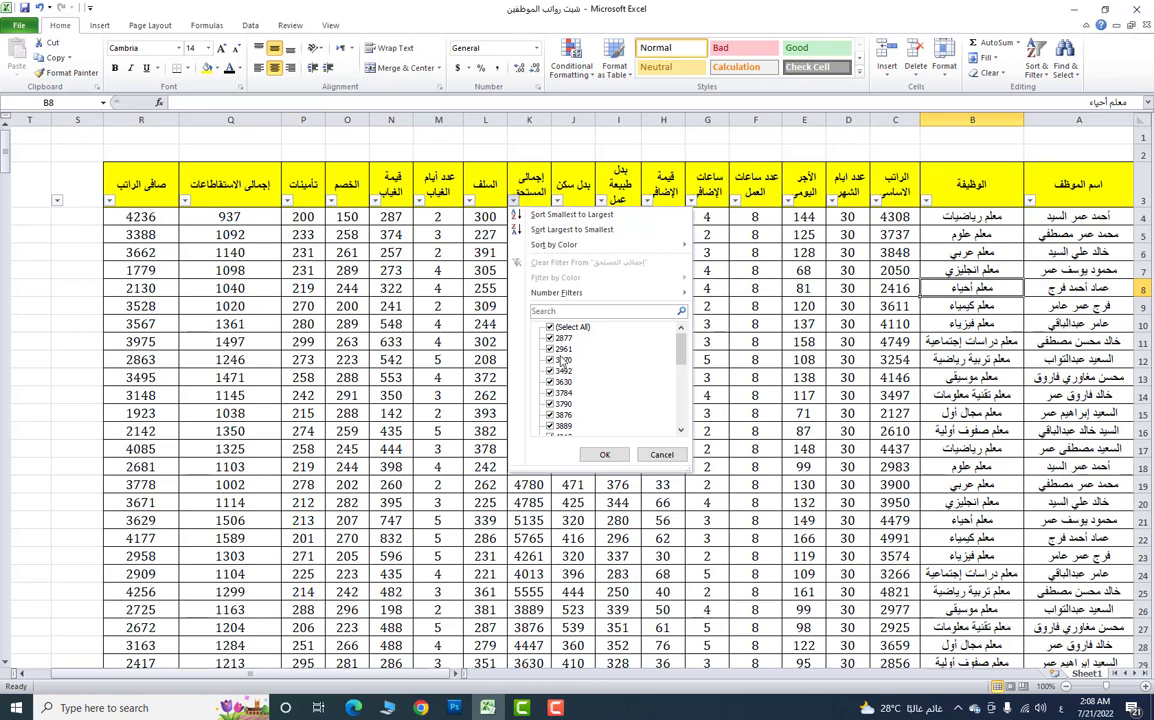
left_click_drag(686, 352, 680, 417)
key("Escape")
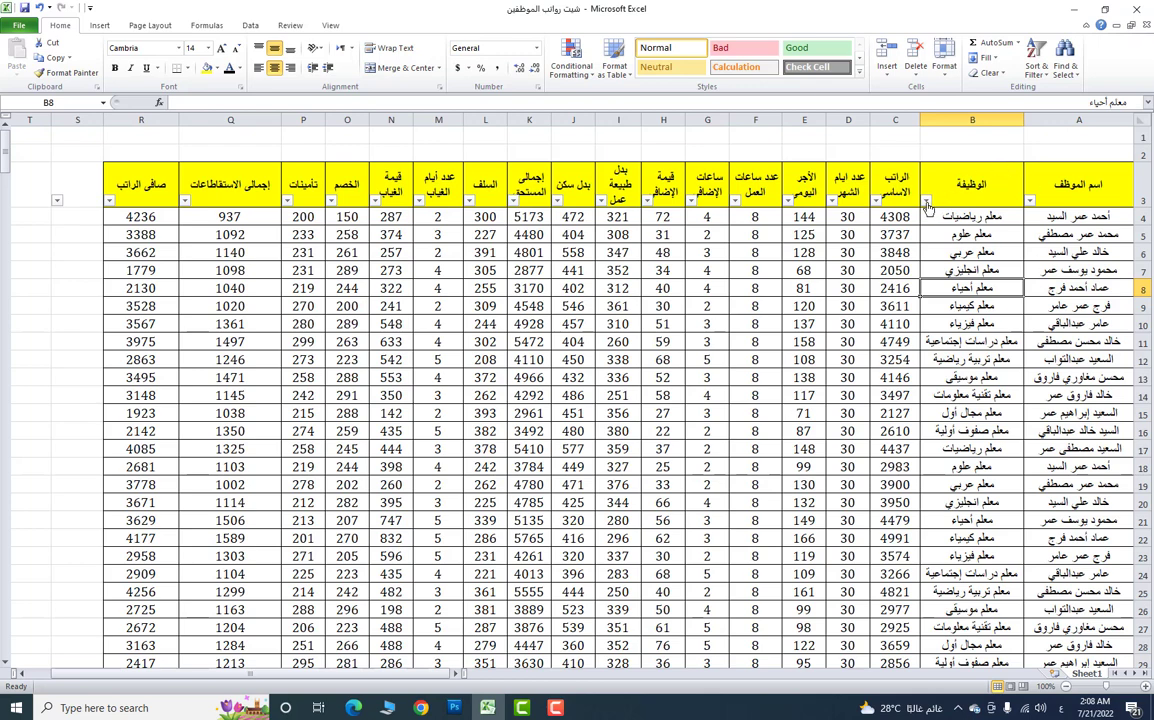
Filter the job column (الوظيفة) to show only معلم تربية رياضية.
left_click(926, 200)
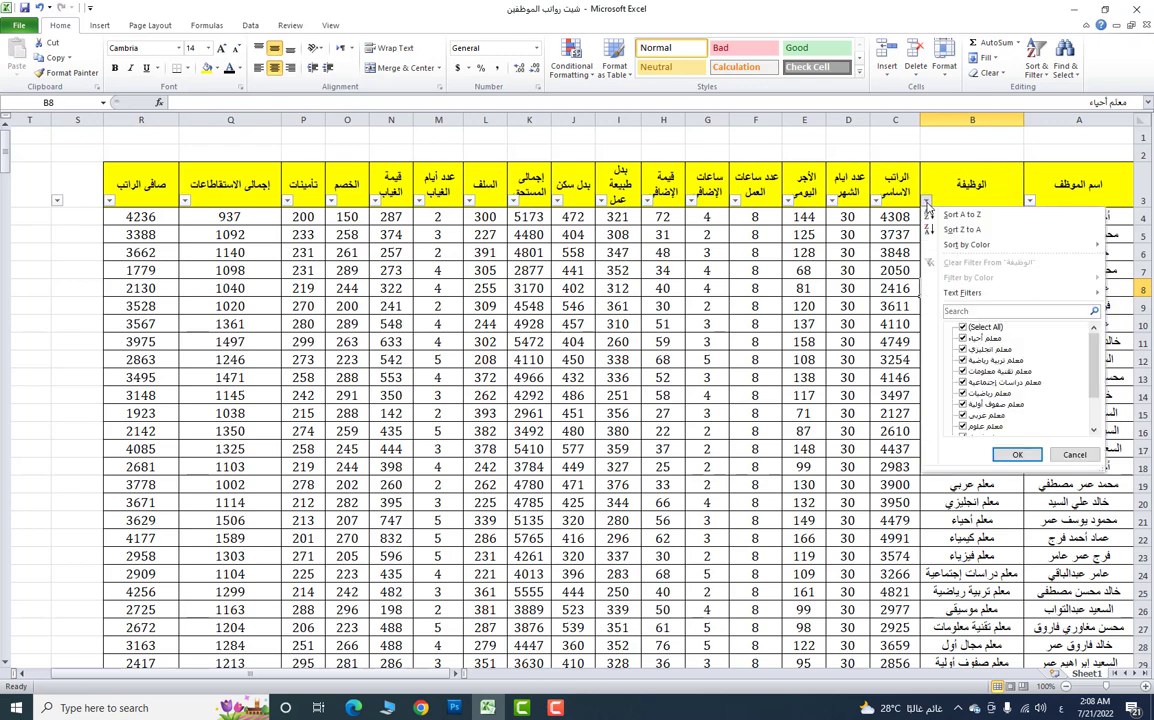
left_click(963, 328)
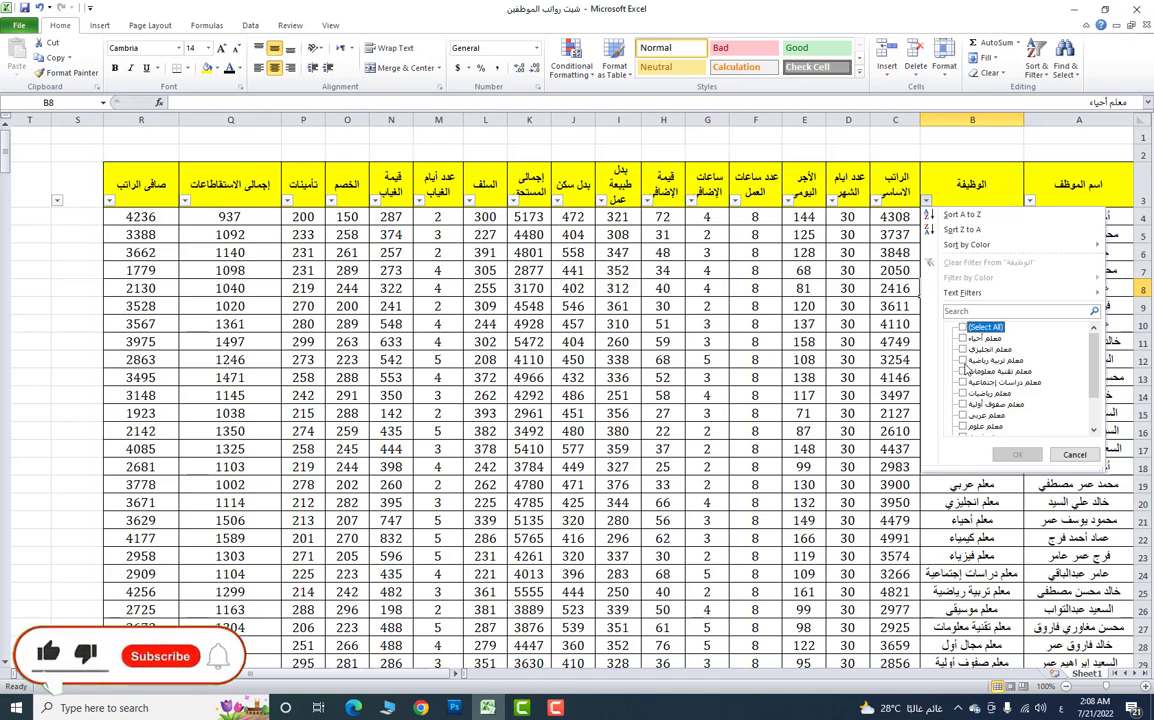
left_click(964, 362)
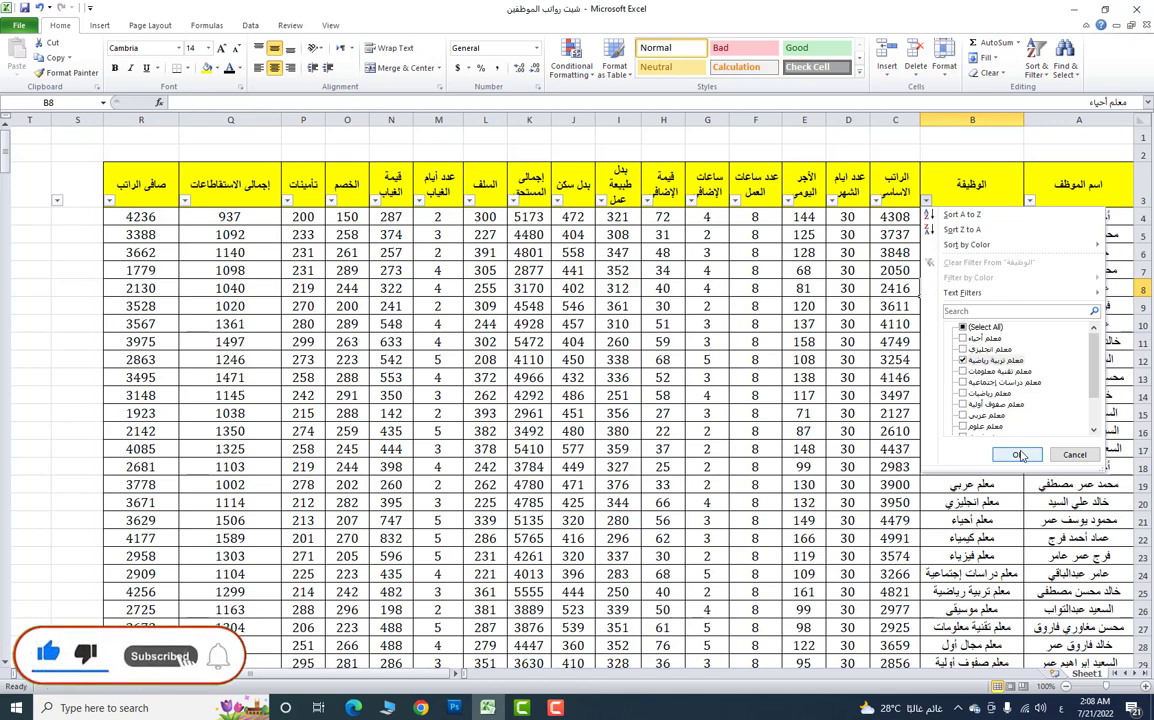
left_click(1017, 455)
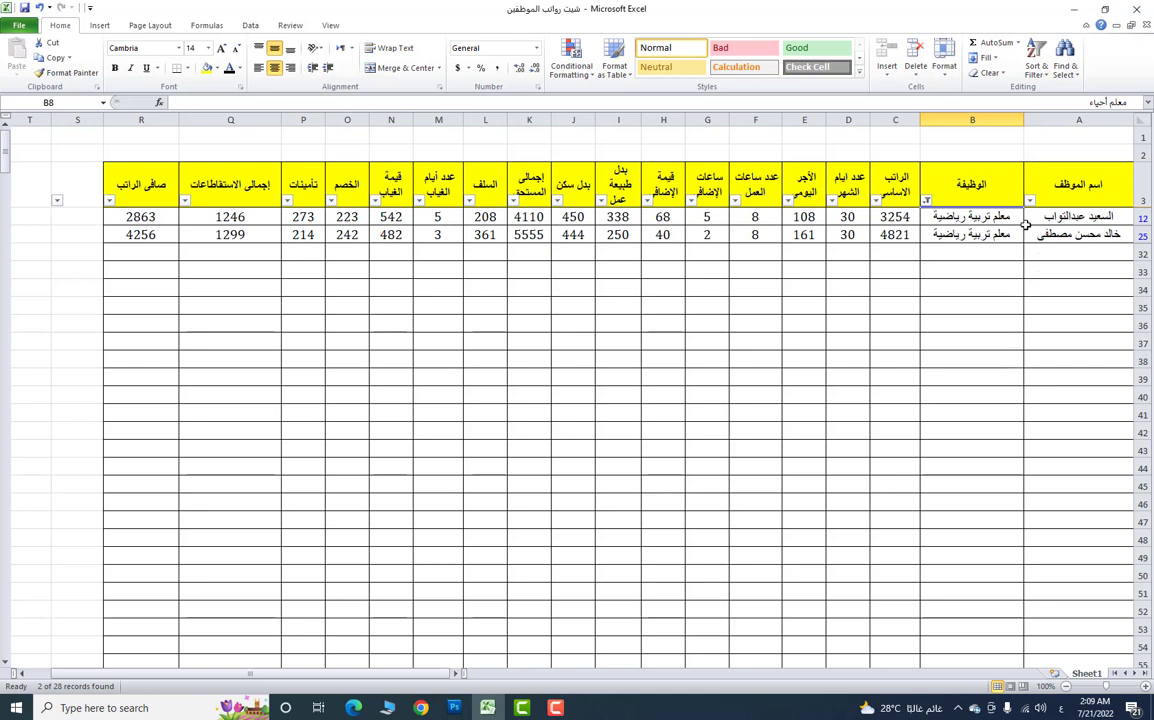
Restore all rows by reselecting every job title in the الوظيفة filter.
left_click(926, 203)
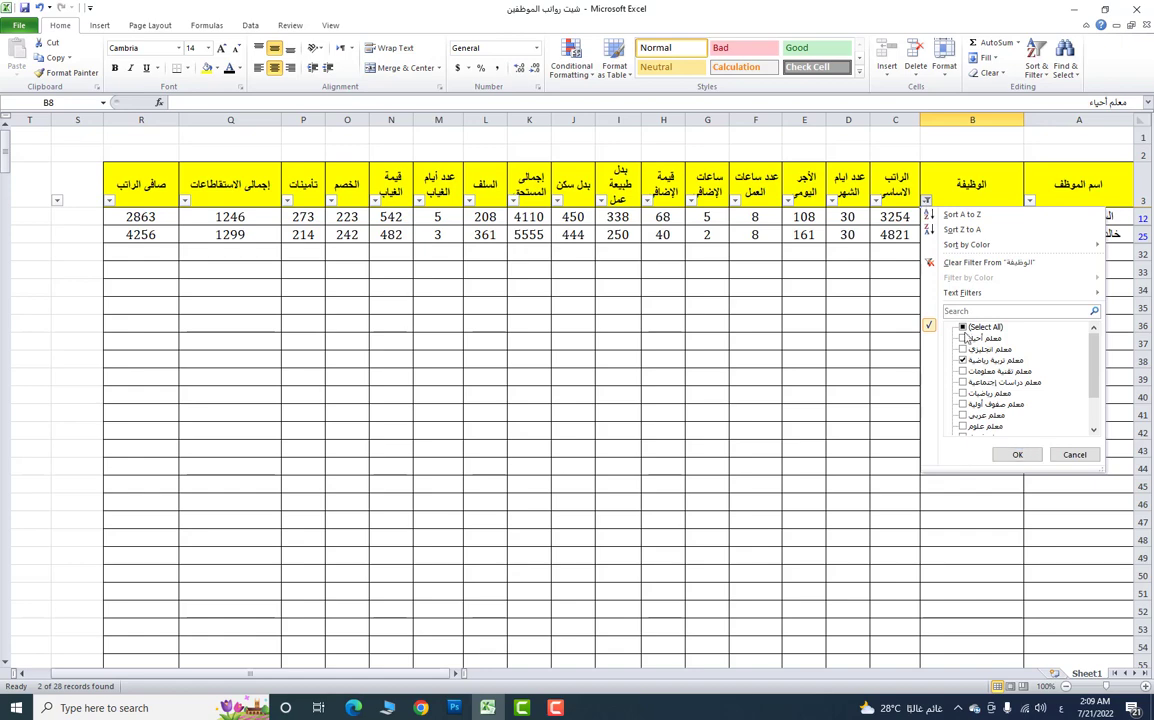
left_click(964, 327)
left_click(1016, 455)
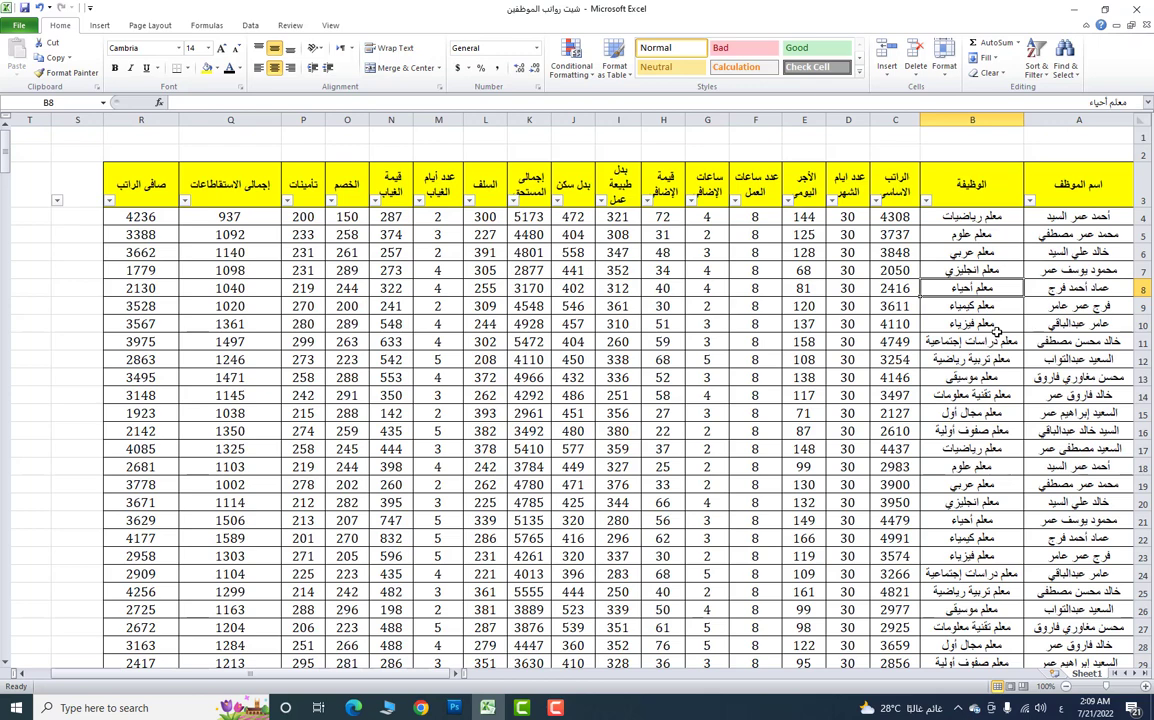
Examine how the column headers behave while viewing the salary table down past its last employee and back to the start.
scroll(996, 332, "down", 3)
scroll(997, 345, "up", 3)
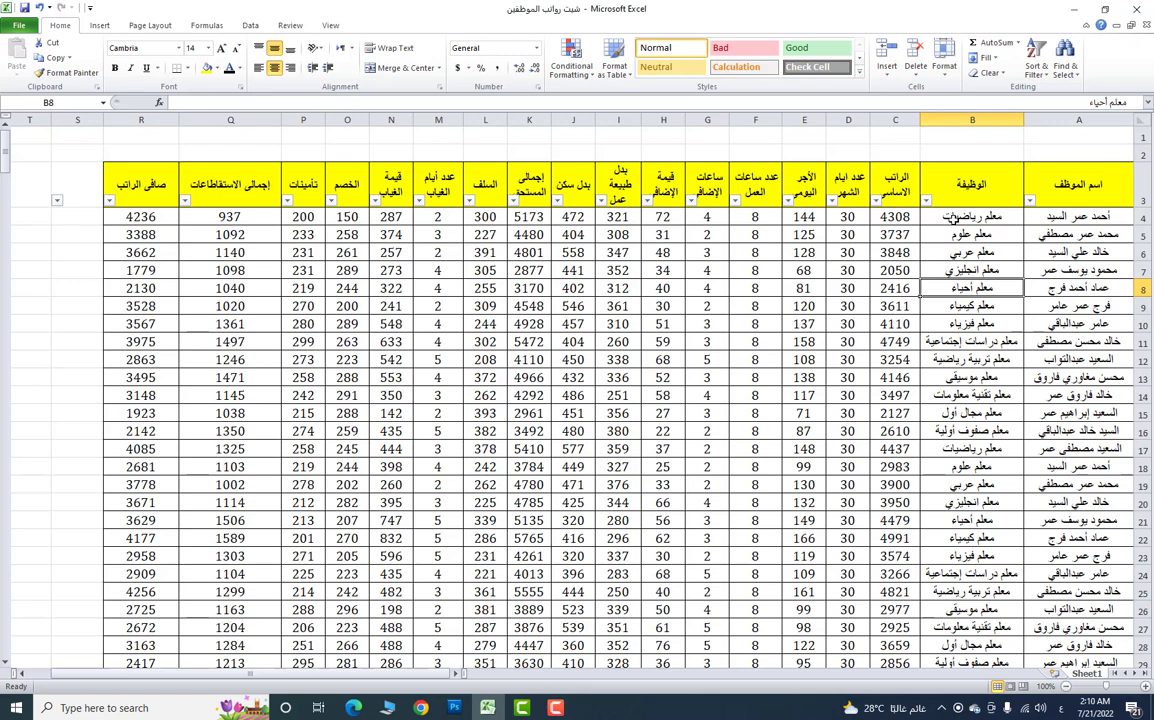
scroll(956, 233, "down", 7)
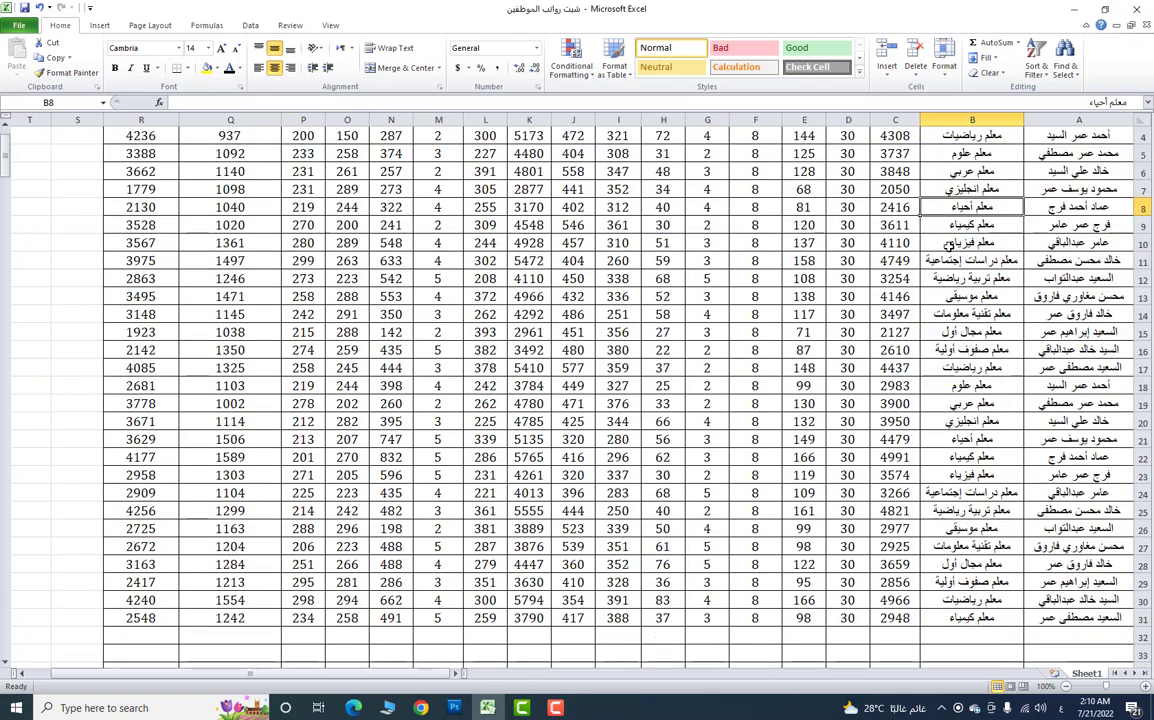
scroll(948, 242, "down", 6)
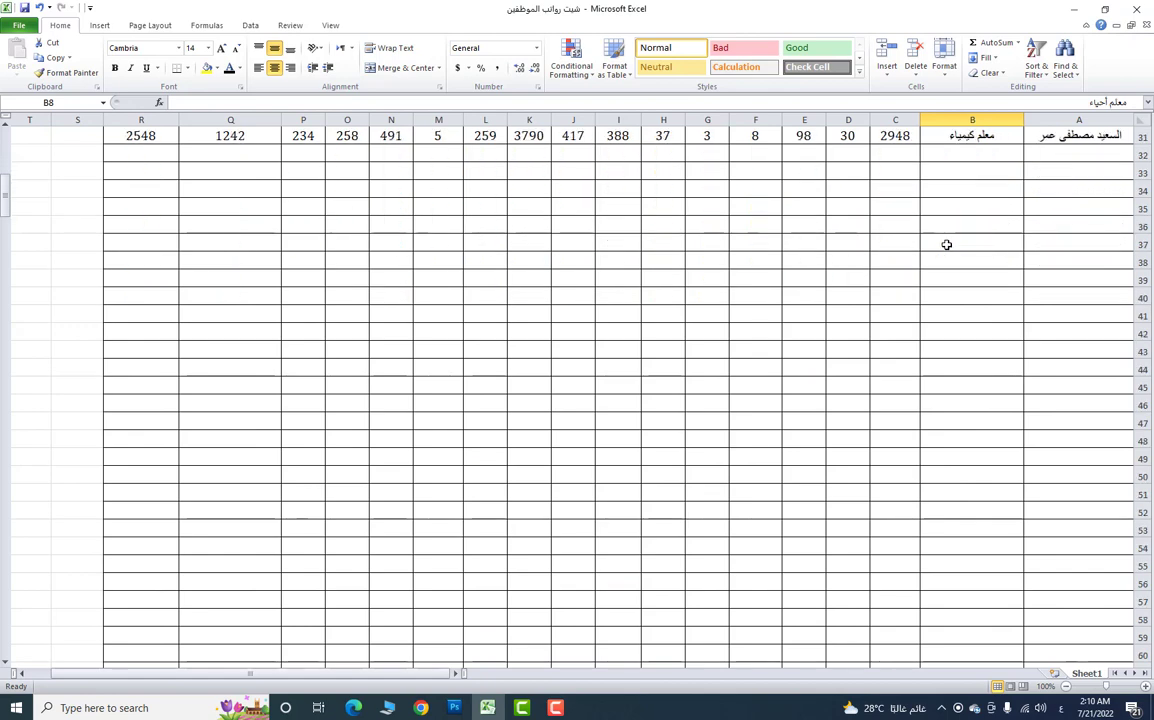
scroll(950, 242, "up", 3)
scroll(951, 242, "up", 10)
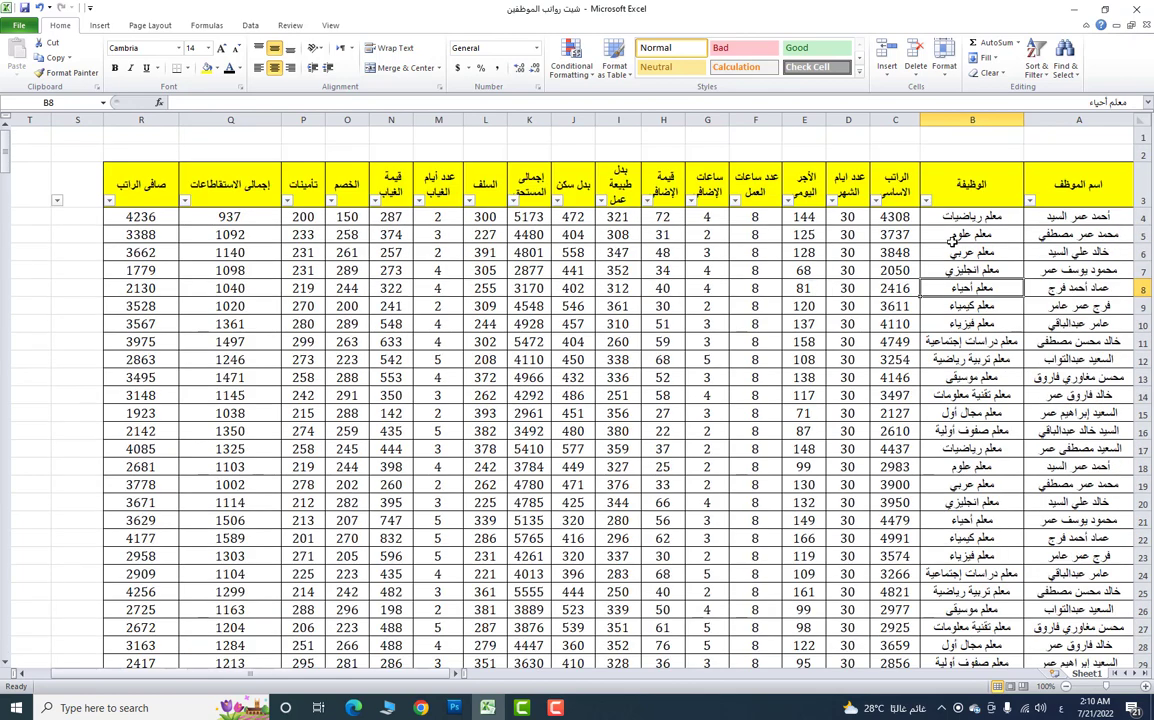
Select row 4 and freeze the panes above it, including the header row of the salary table.
left_click_drag(1035, 185, 166, 193)
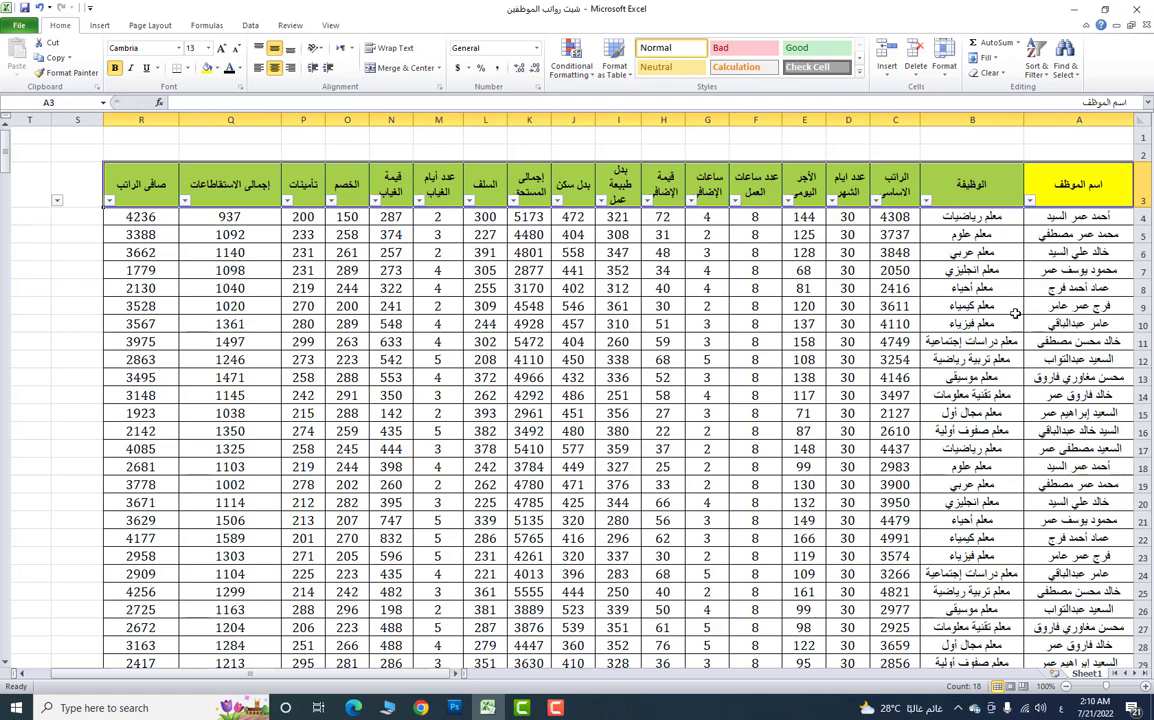
left_click(957, 377)
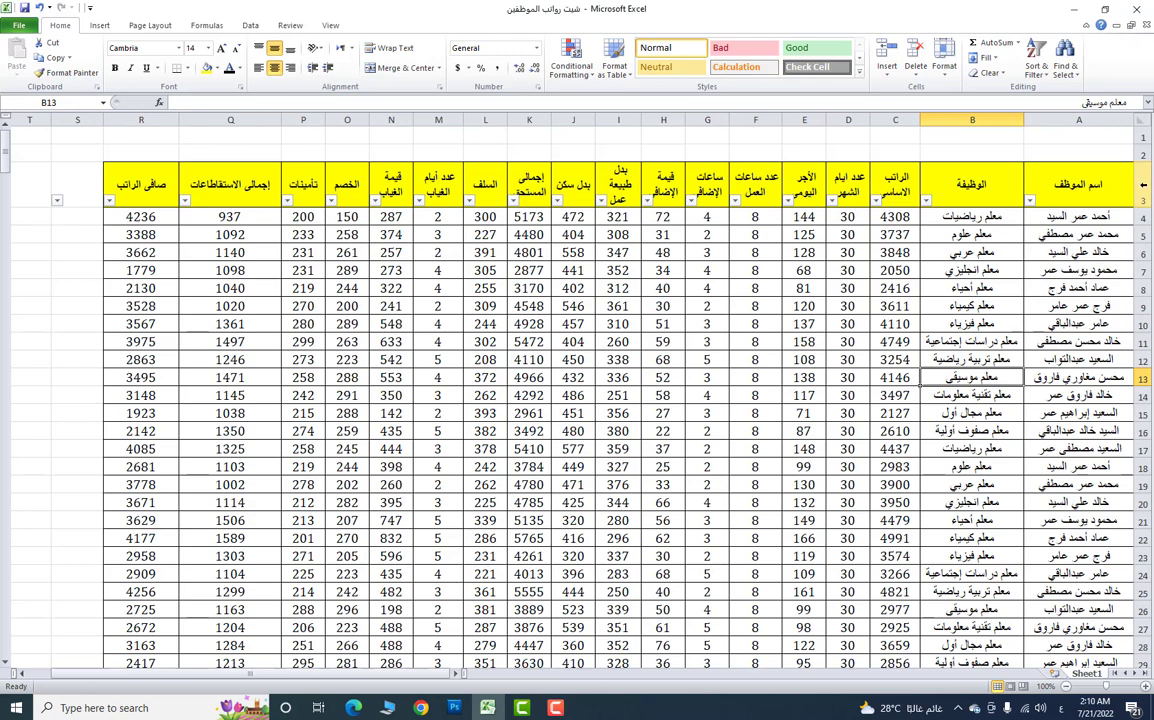
left_click(1143, 184)
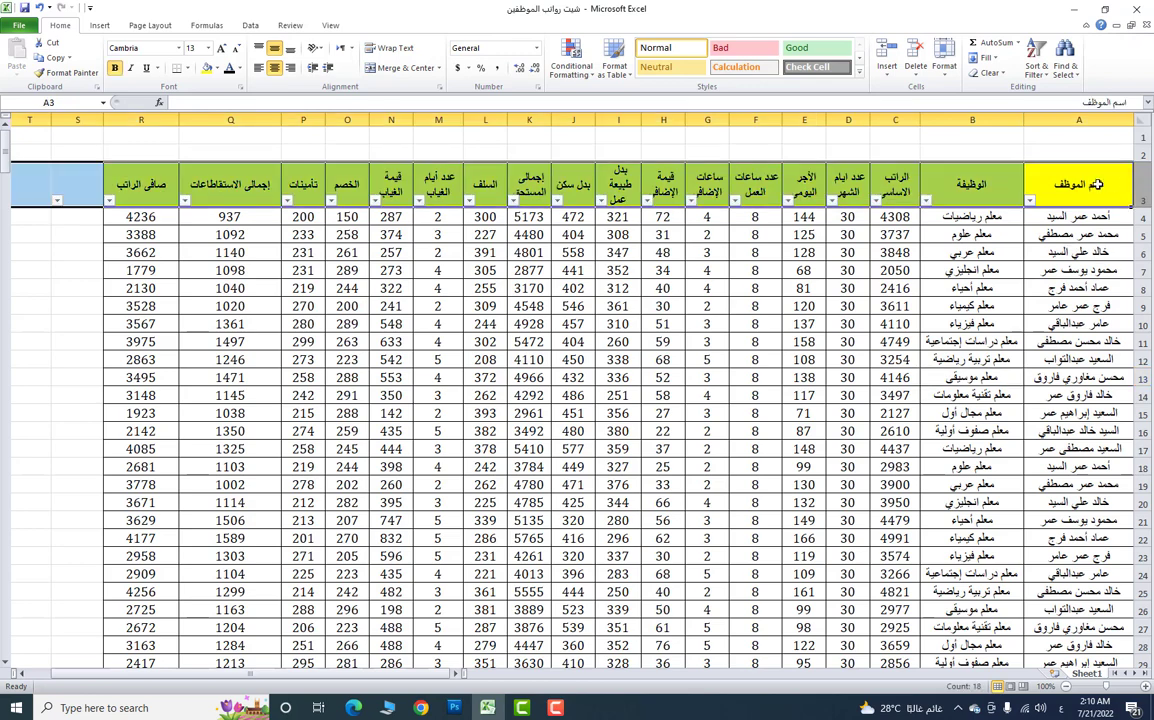
left_click(1144, 217)
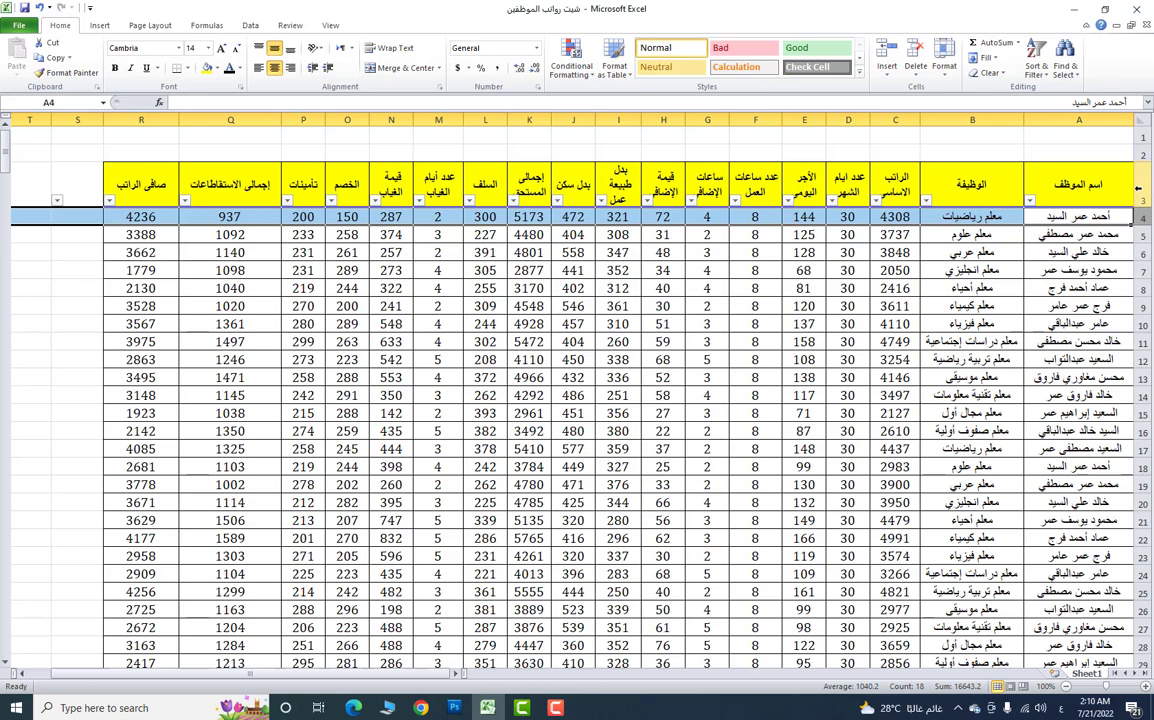
left_click(1137, 187)
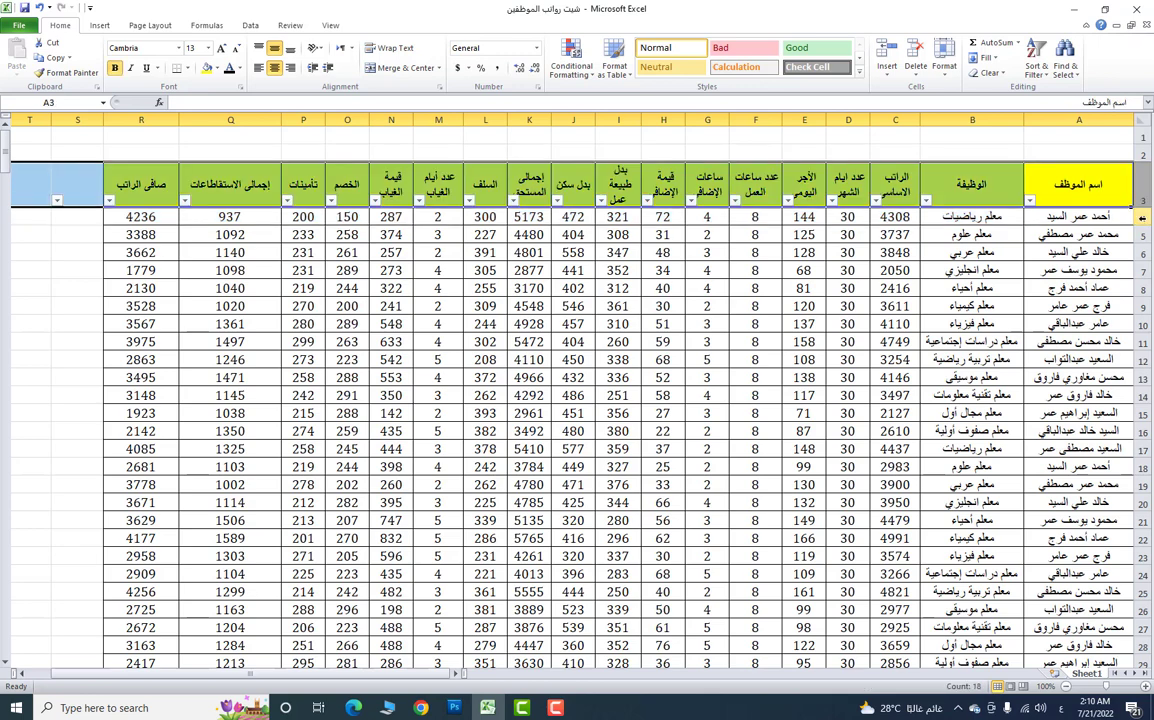
left_click(1143, 217)
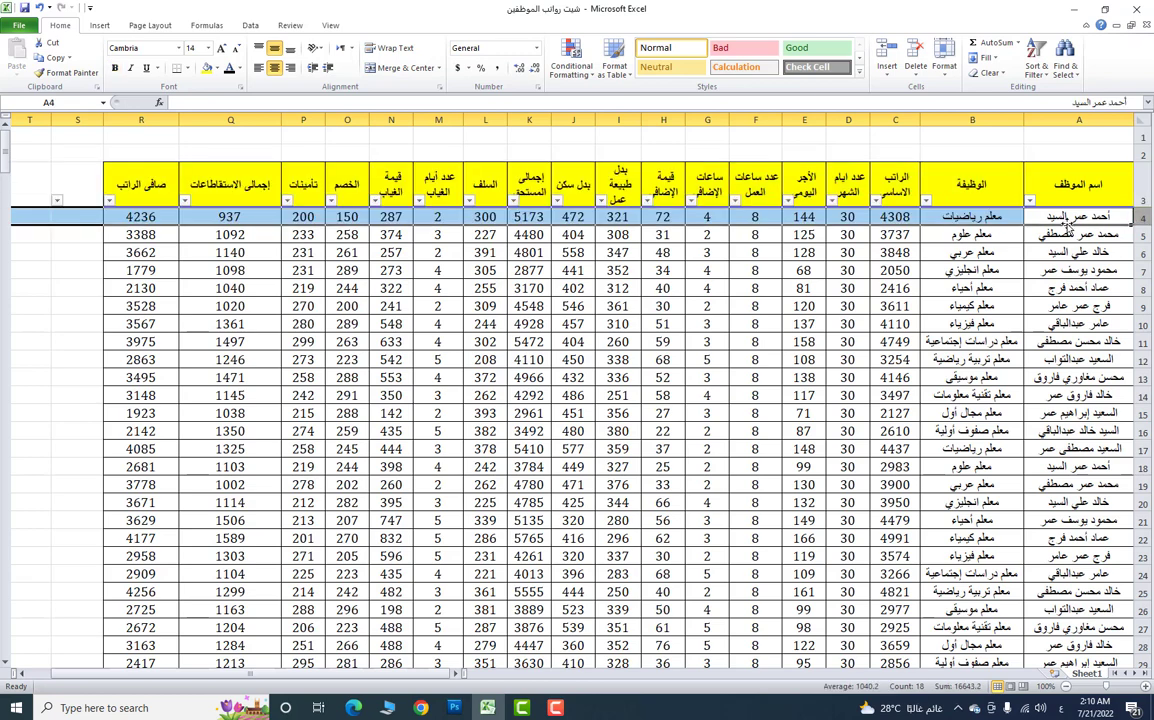
left_click(330, 26)
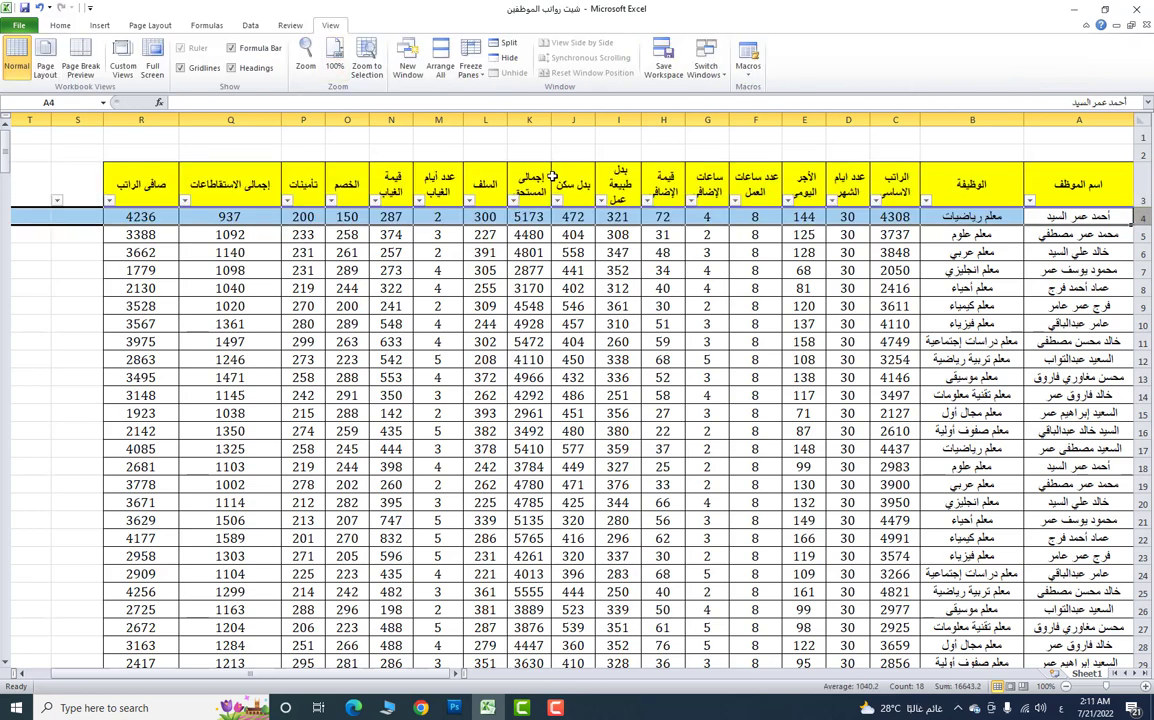
left_click(474, 80)
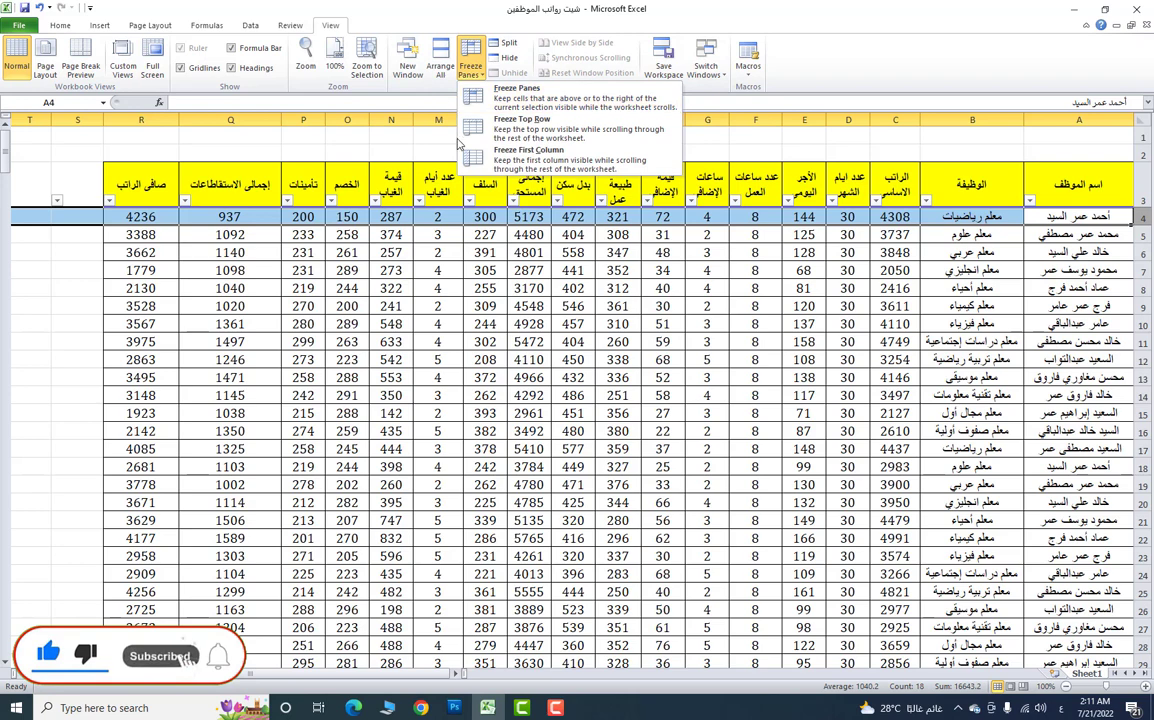
left_click(505, 110)
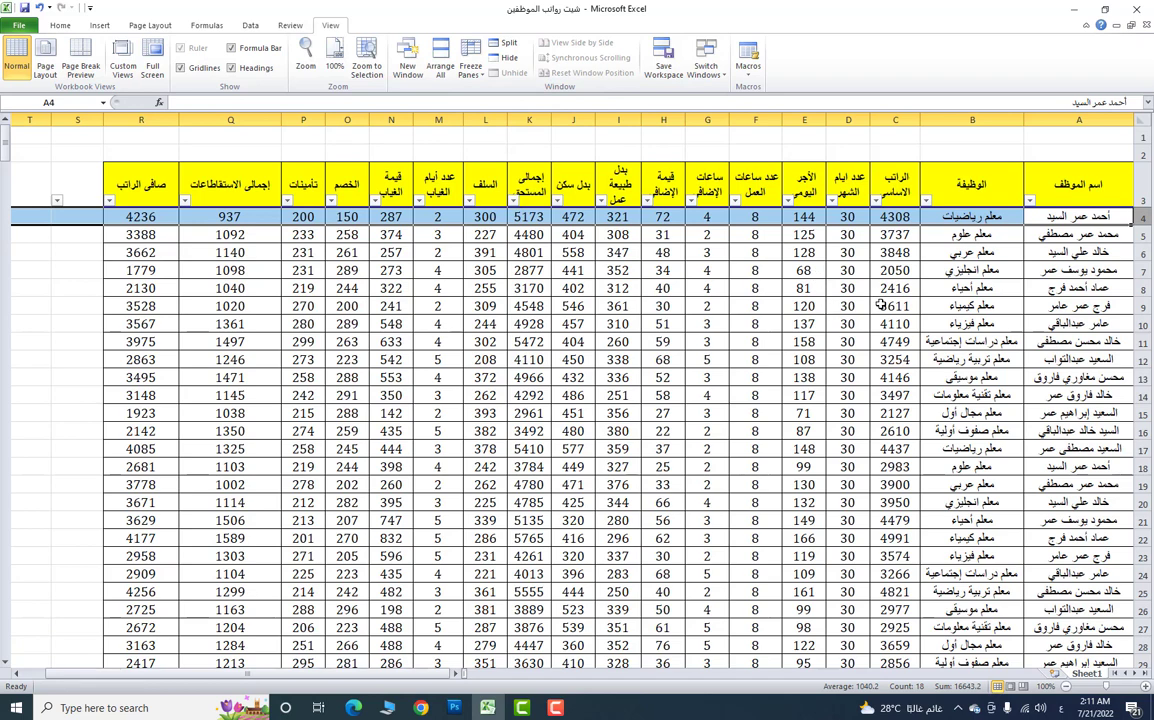
Examine how the frozen header row behaves while viewing the employee rows down past the last one and back.
scroll(879, 305, "down", 4)
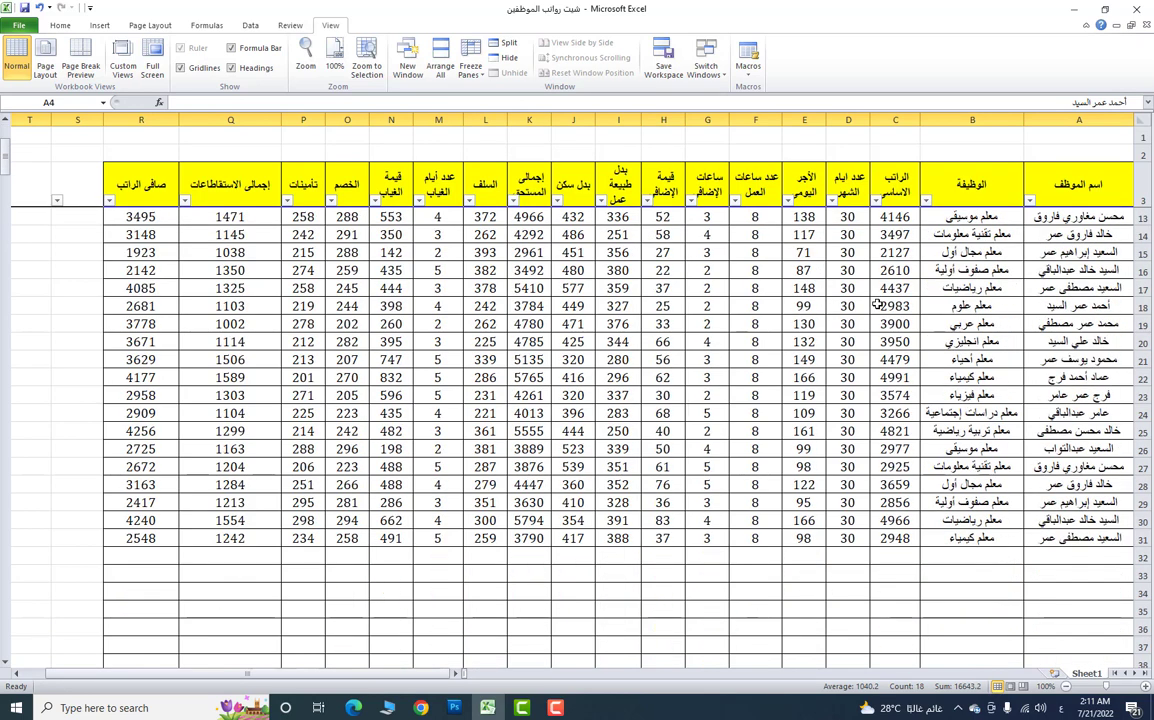
scroll(879, 305, "down", 1)
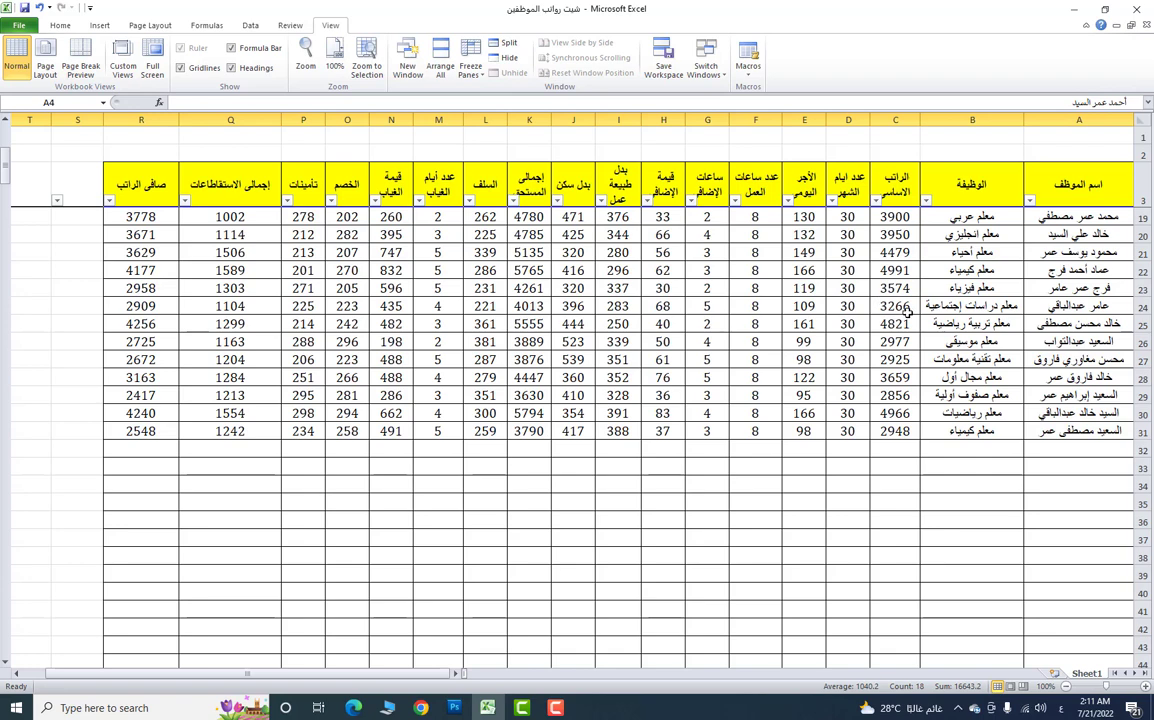
scroll(951, 308, "down", 2)
scroll(951, 308, "up", 6)
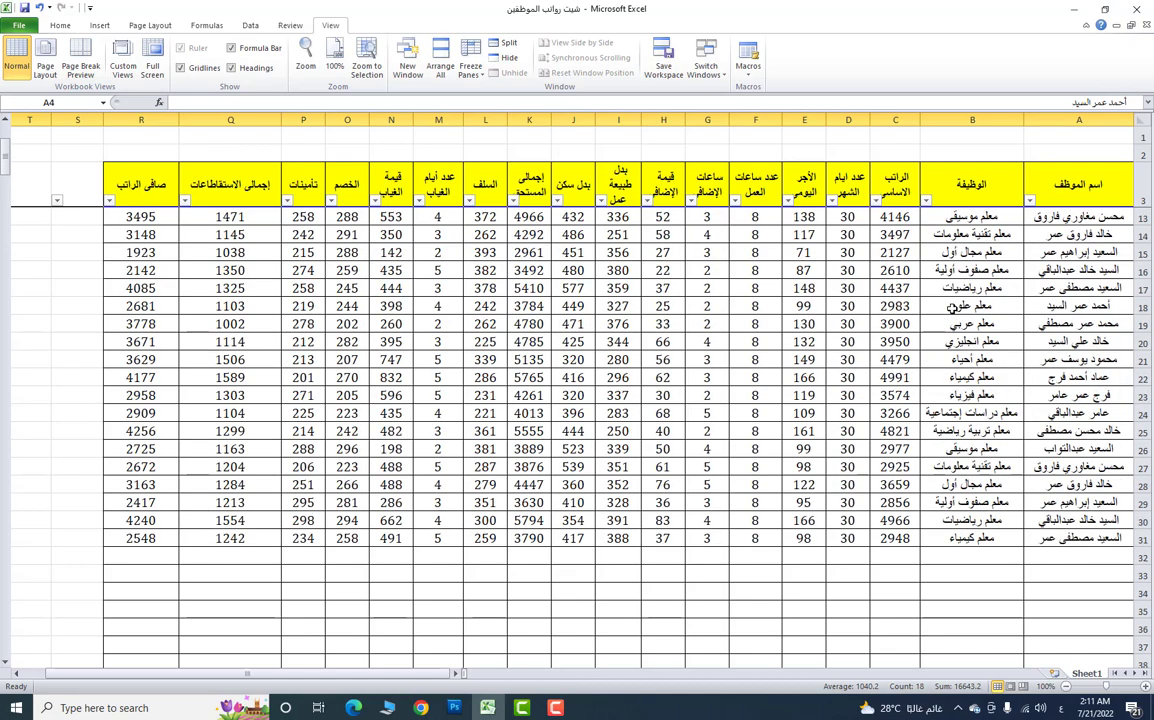
scroll(951, 308, "down", 6)
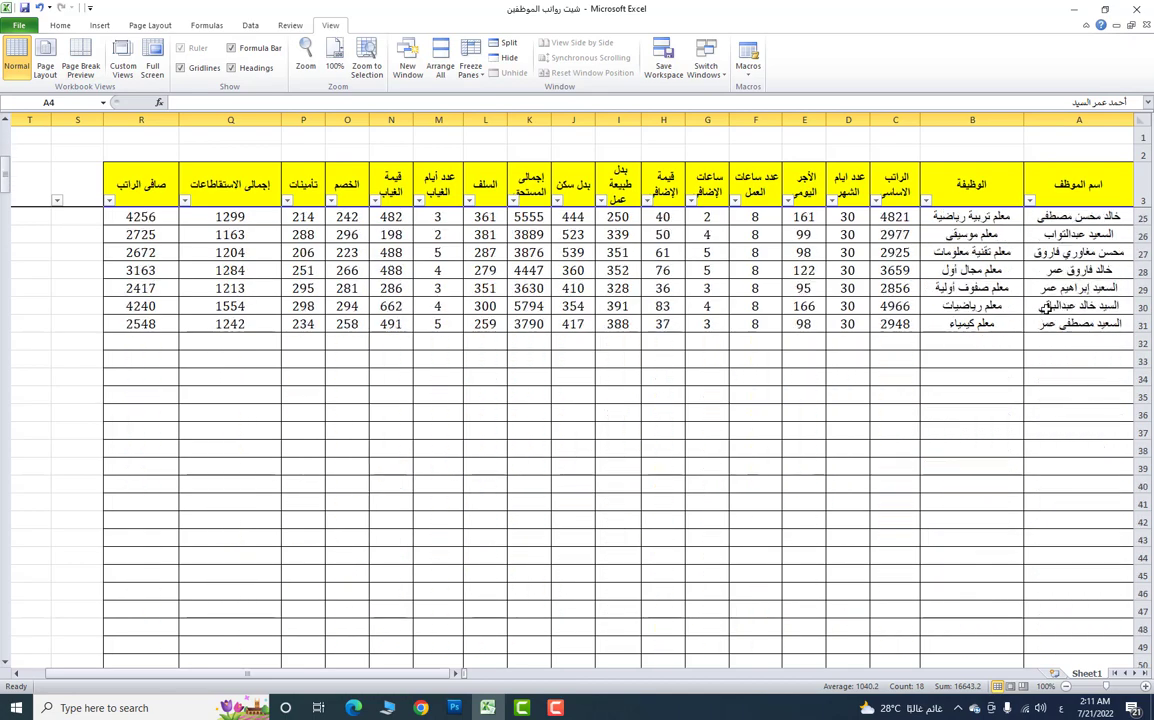
scroll(1043, 309, "down", 2)
scroll(1043, 309, "up", 9)
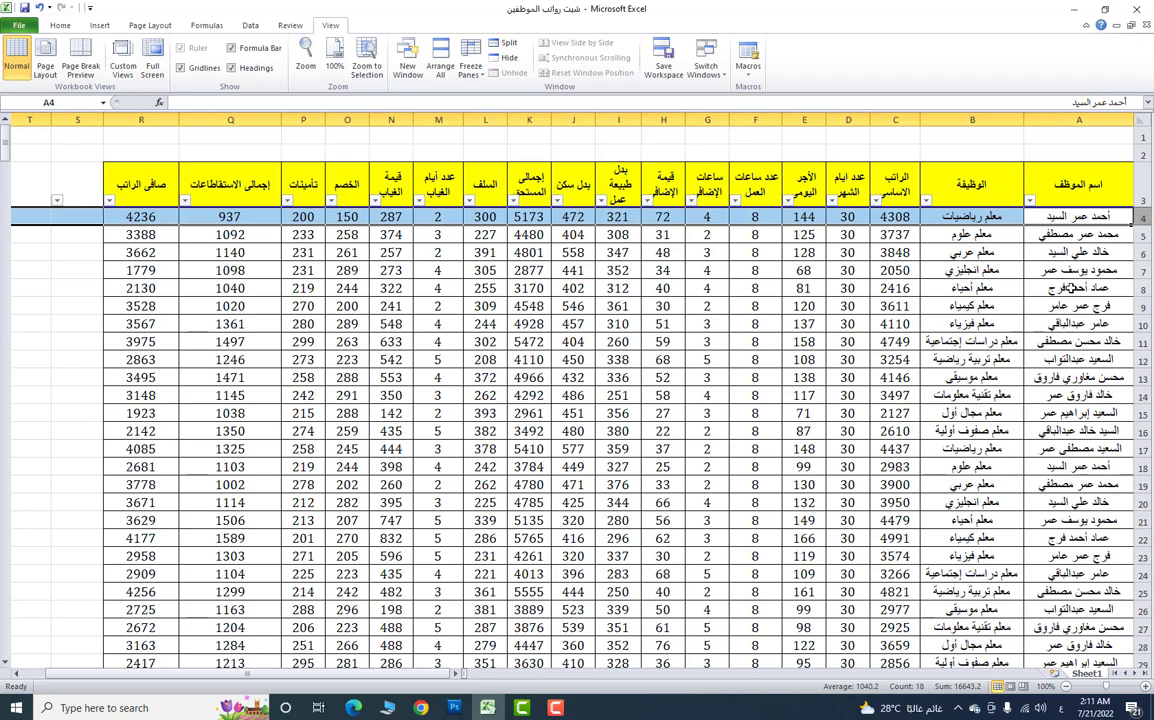
mouse_move(404, 673)
left_mouse_down()
mouse_move(330, 613)
mouse_move(258, 614)
mouse_move(421, 681)
mouse_move(345, 681)
mouse_move(420, 681)
left_mouse_up()
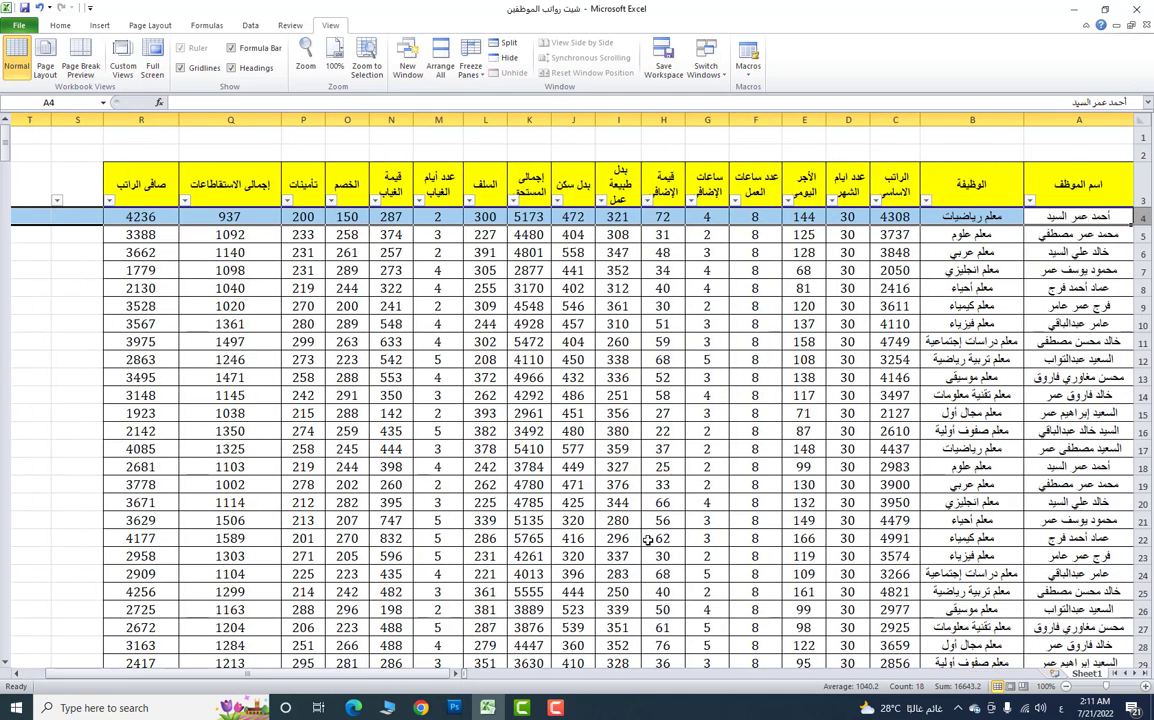
Freeze the first column, which holds the employee names (اسم الموظف).
left_click(1080, 120)
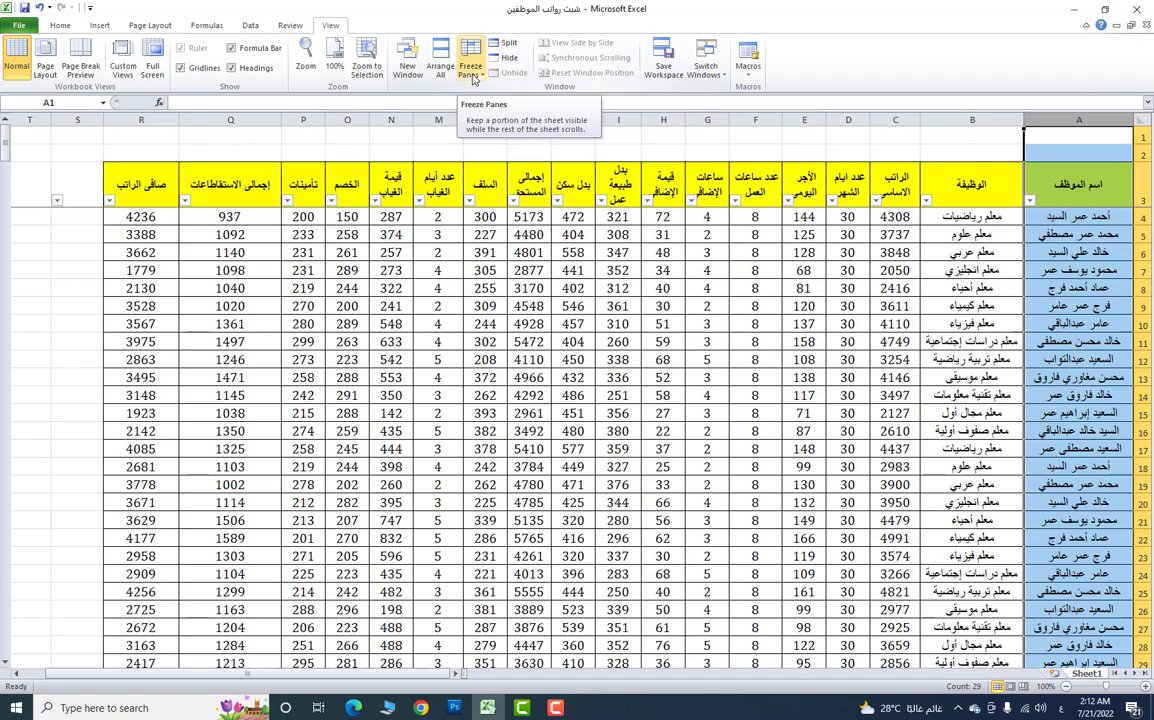
left_click(474, 78)
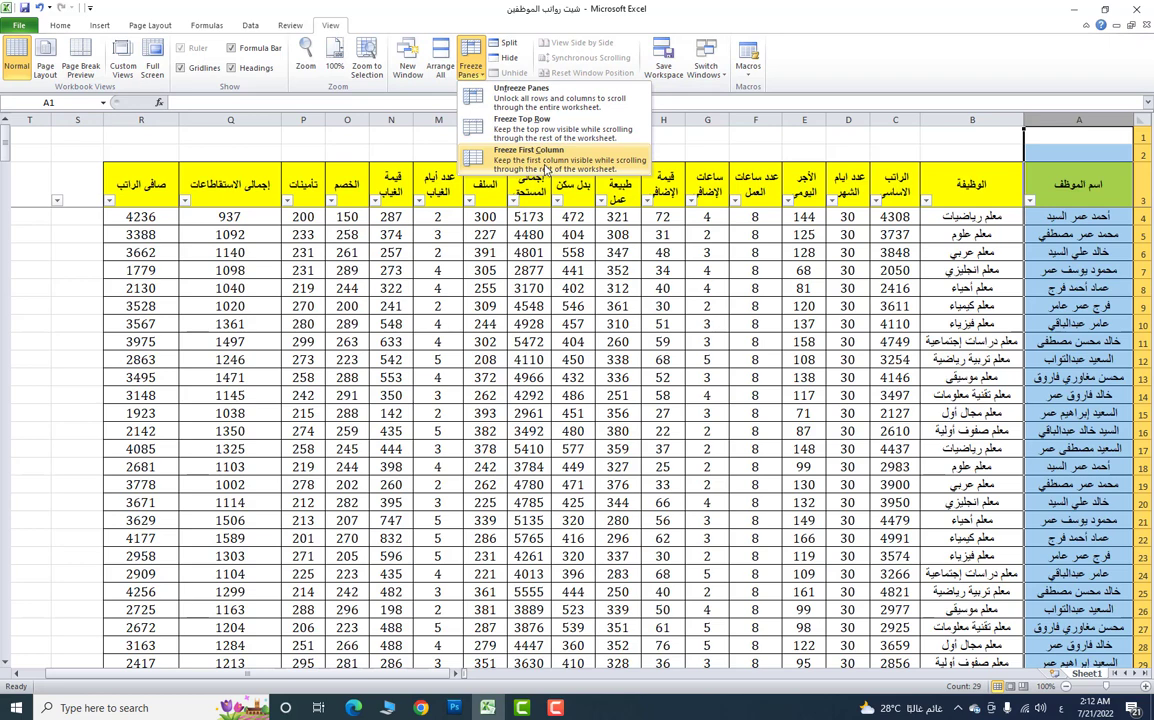
left_click(546, 168)
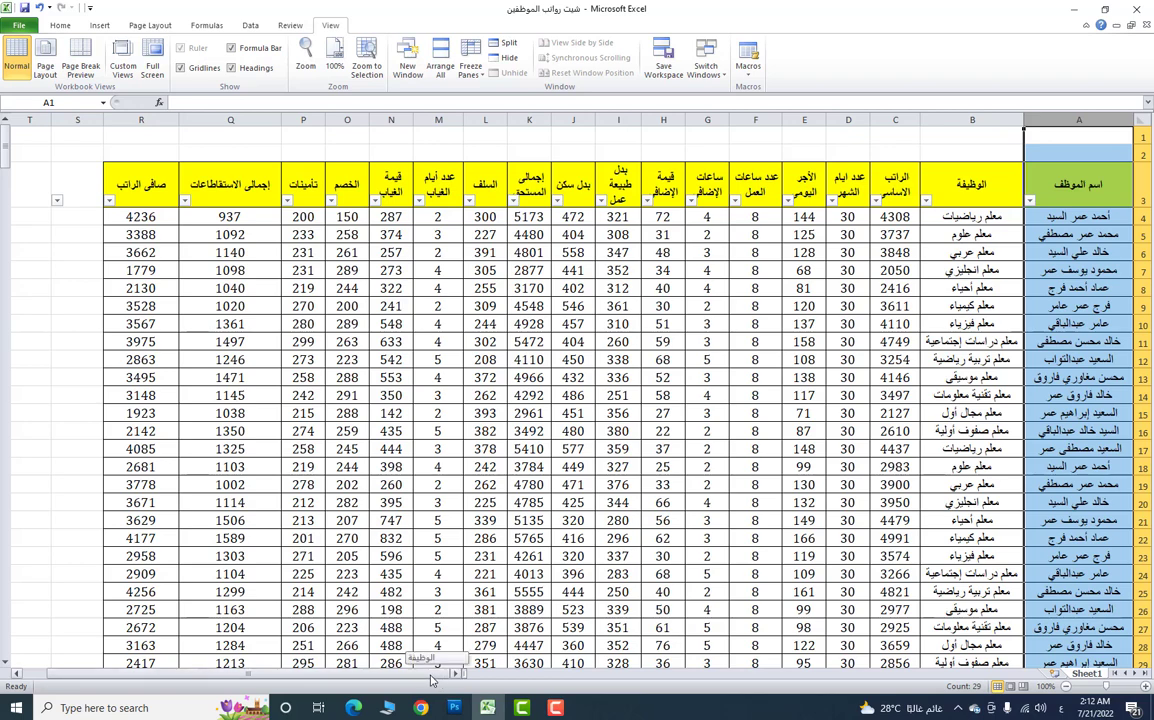
Examine how the frozen employee name column behaves while moving along row 15 out to column AM.
scroll(385, 612, "left", 1)
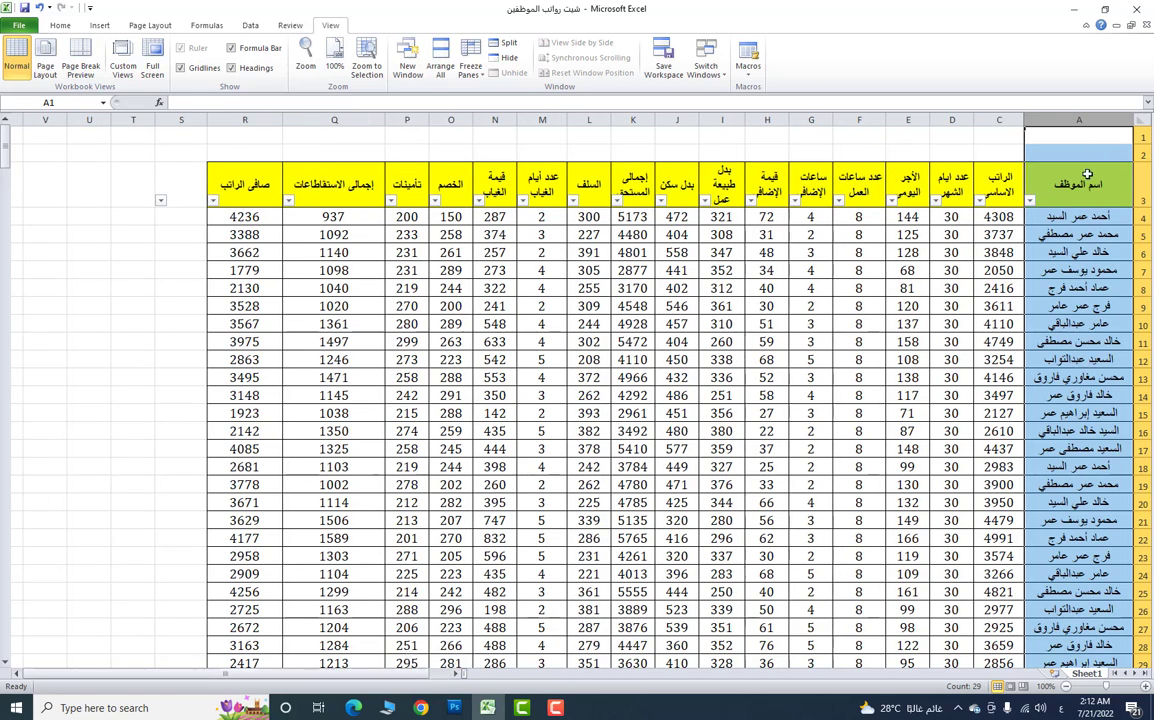
left_click(720, 413)
key("Left")
key("Left")
key("Left")
key("Left")
key("Left")
key("Left")
key("Left")
key("Left")
key("Left")
key("Left")
key("Left")
key("Left")
key("Left")
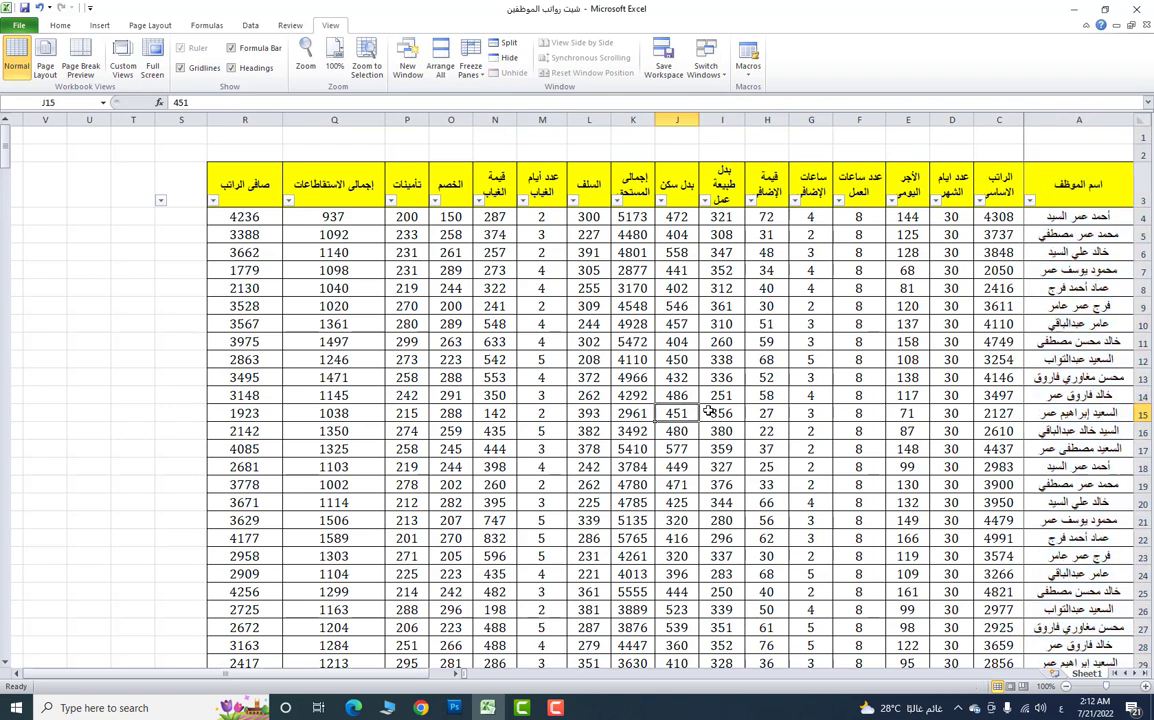
key("Left")
key("Left")
key("Left")
key("Left")
key("Left")
key("Left")
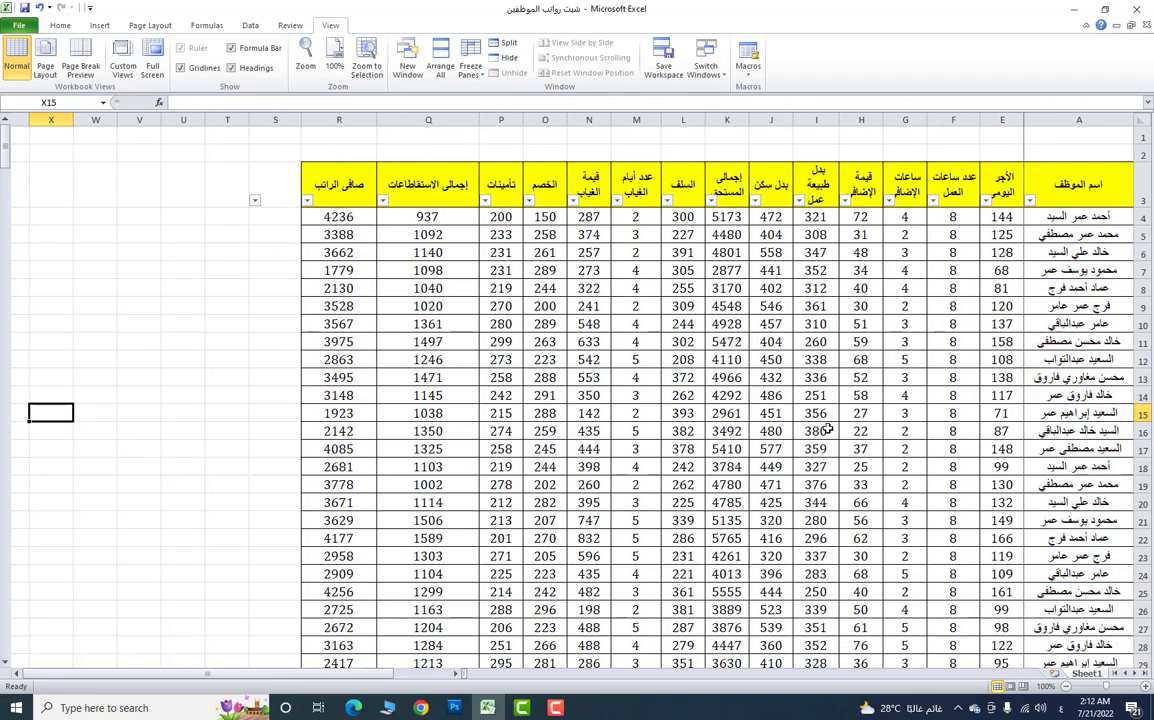
key("Left")
key("Left")
key("Left")
key("Left")
key("Left")
key("Left")
key("Left")
key("Left")
key("Left")
key("Left")
key("Left")
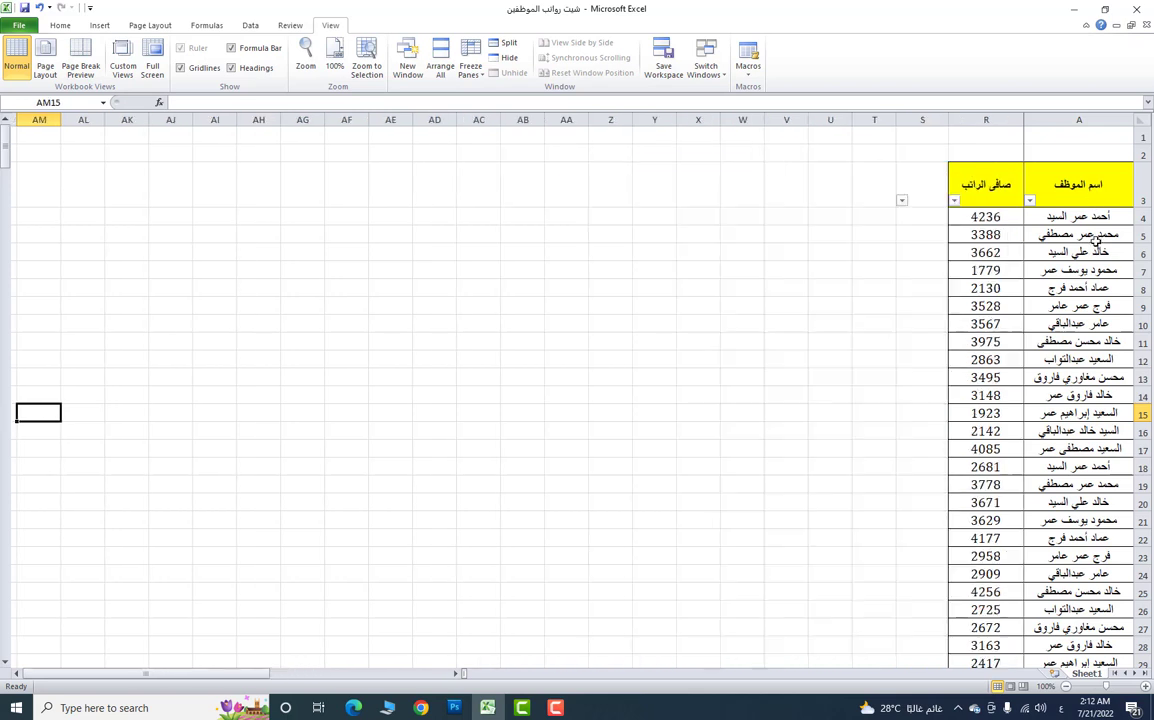
Go back along row 15 to the employee name column and select its header in A3.
key("Right")
key("Right")
key("Right")
key("Right")
key("Right")
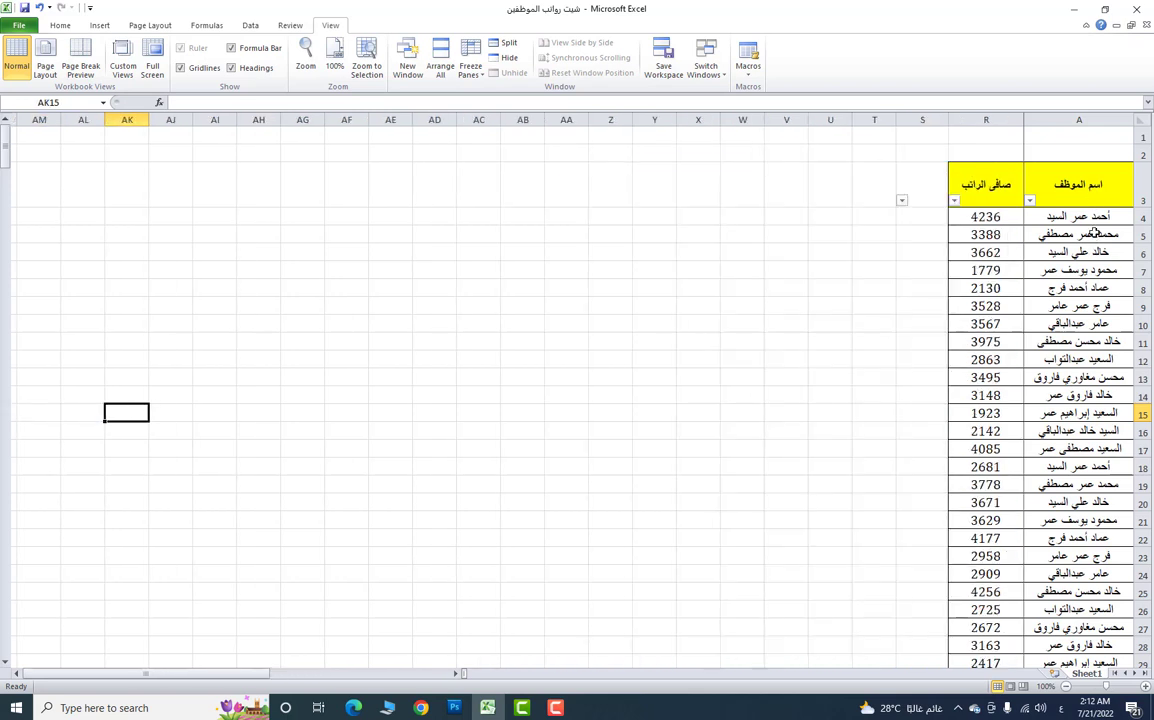
key("Right")
key("Right")
key("Right")
key("Right")
key("Right")
key("Right")
key("Right")
key("Right")
key("Right")
key("Right")
key("Right")
key("Right")
key("Right")
key("Right")
key("Right")
key("Right")
key("Right")
key("Right")
key("Right")
key("Right")
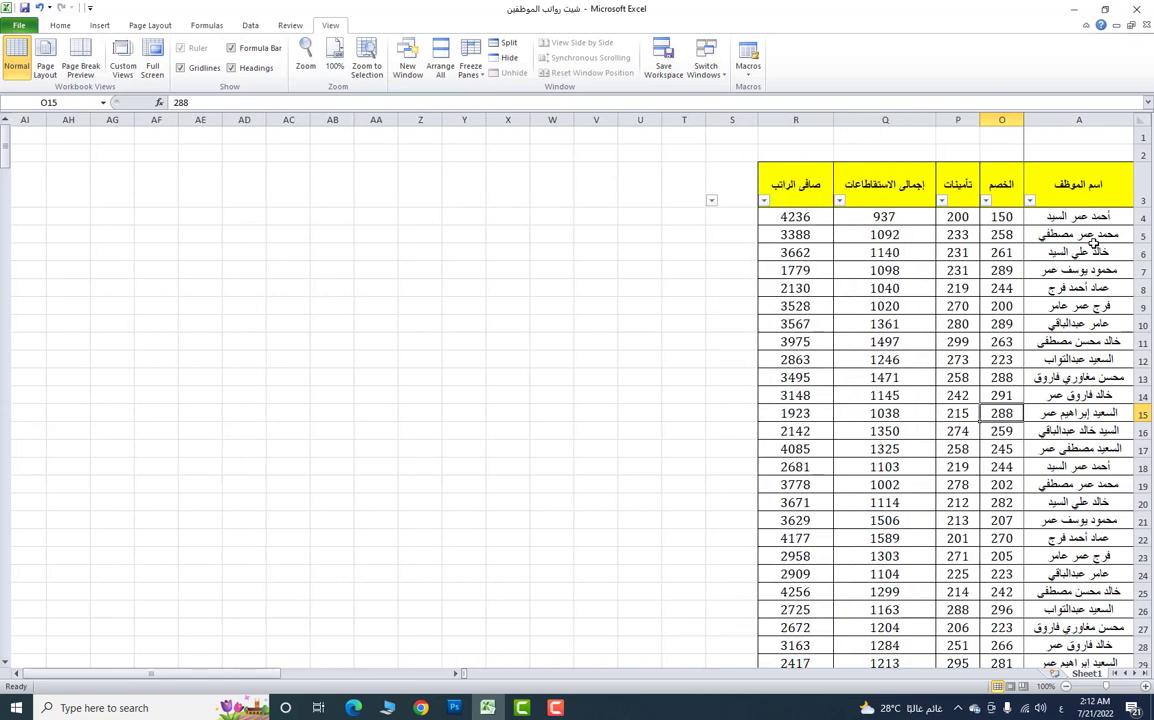
key("Right")
key("Right")
key("Right")
key("Right")
key("Right")
key("Right")
key("Right")
key("Right")
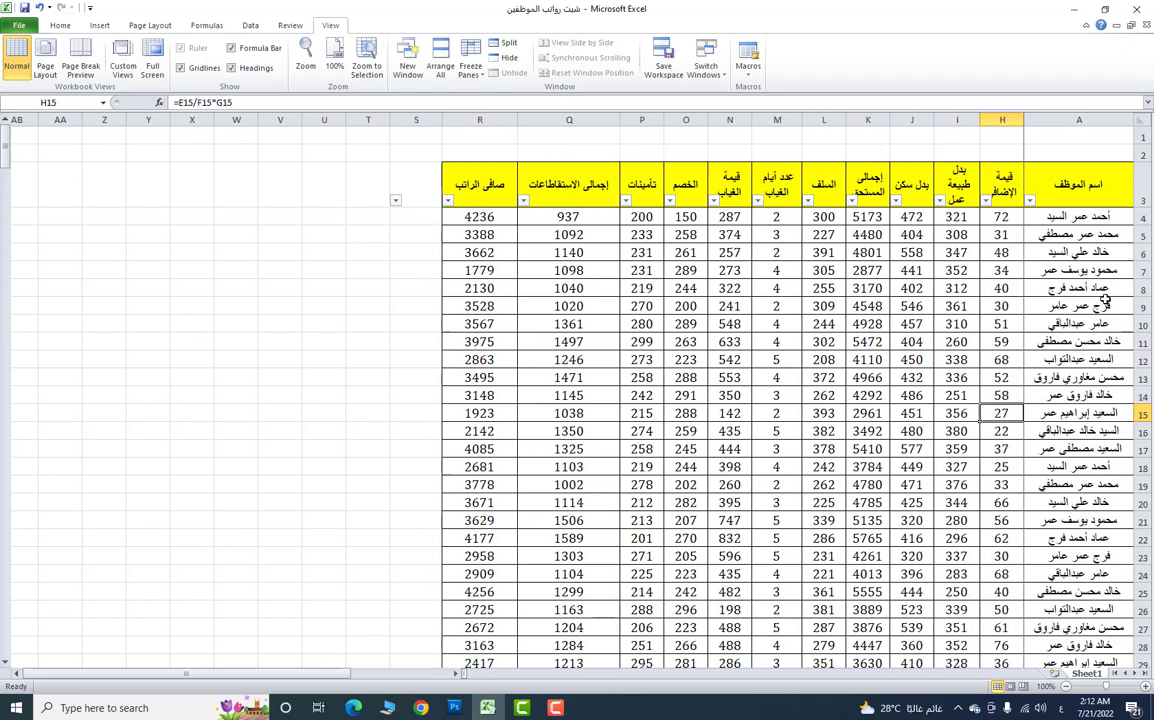
key("Right")
key("Right")
key("Down")
key("Down")
key("Down")
key("Down")
key("Down")
key("Down")
key("Down")
key("Down")
key("Down")
key("Down")
key("Down")
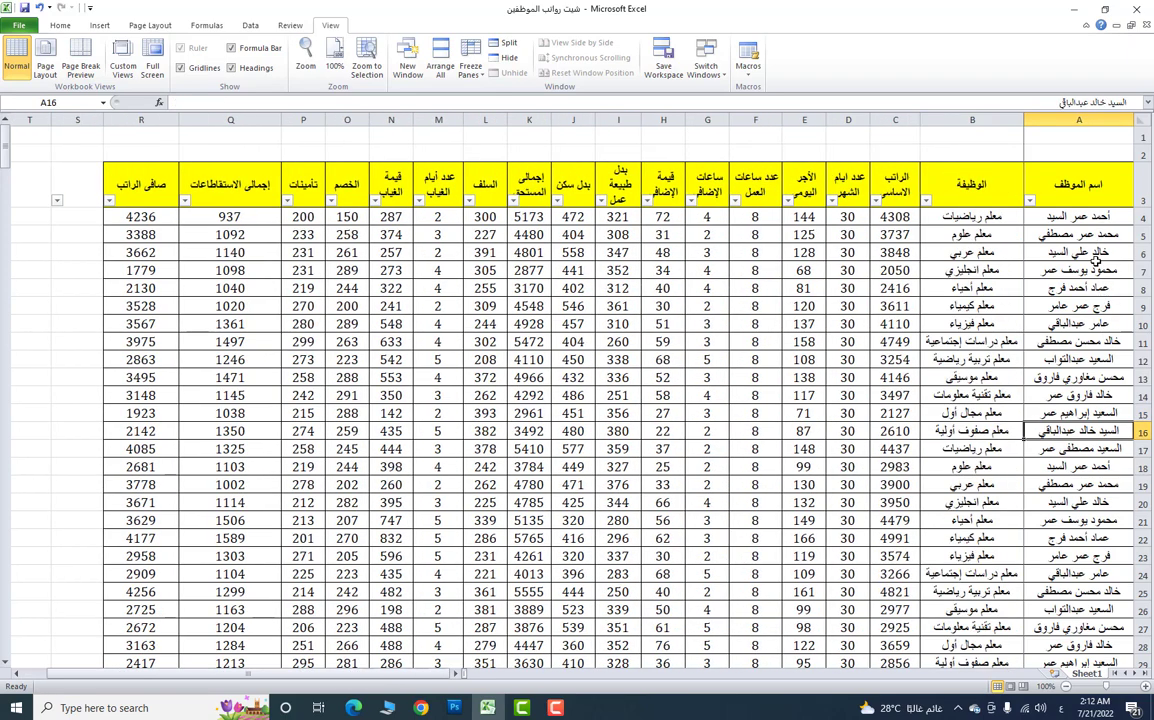
key("ctrl+Up")
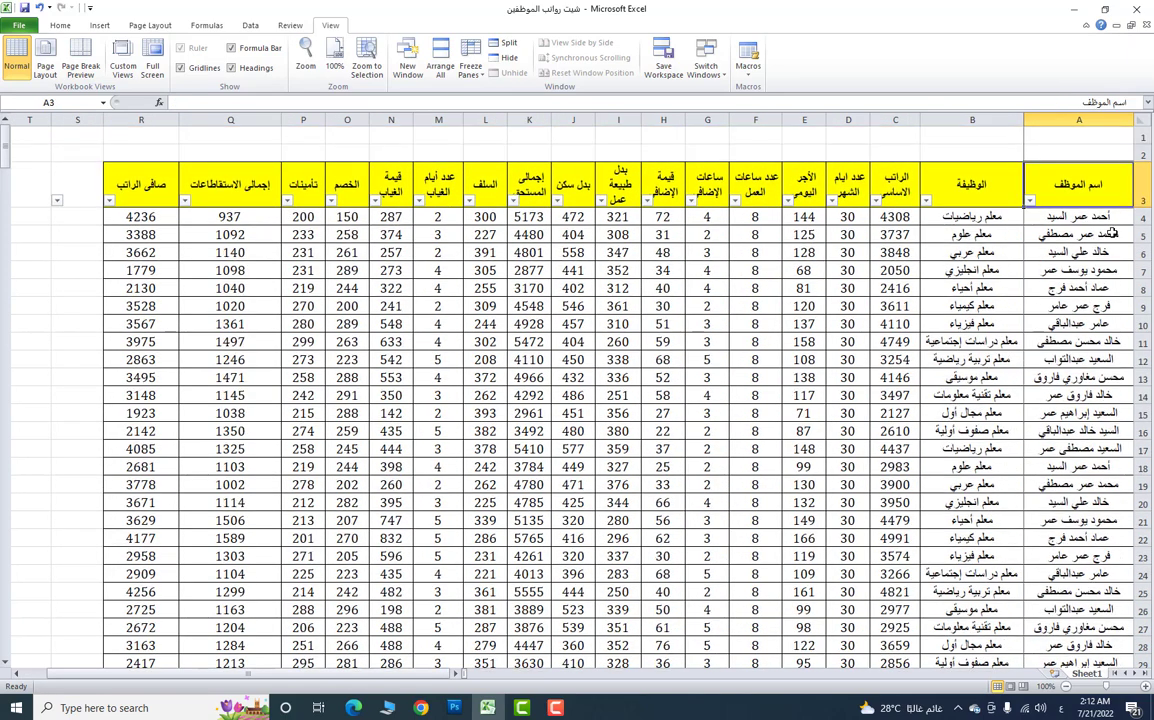